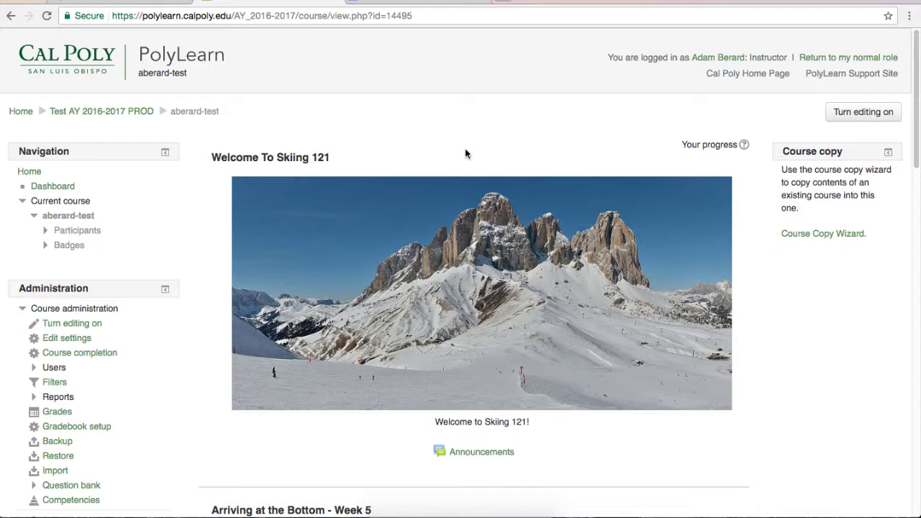
Step: Scroll down the course page to the Week 4 section
{"action": "scroll", "coordinate": [465, 153], "scroll_direction": "down", "scroll_amount": 10}
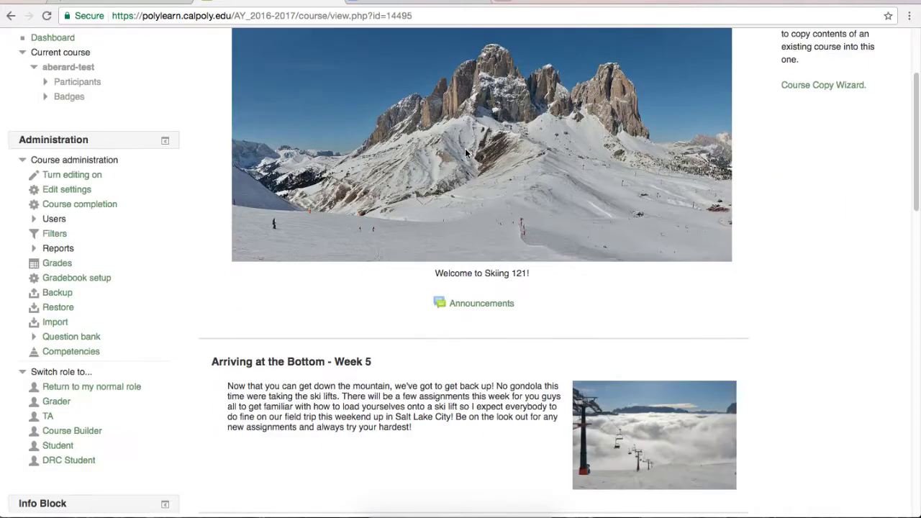
{"action": "scroll", "coordinate": [465, 153], "scroll_direction": "down", "scroll_amount": 1}
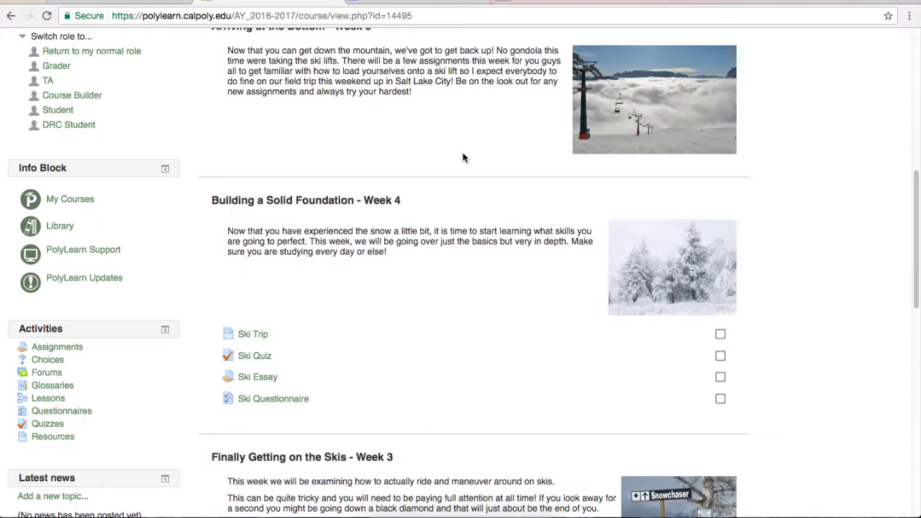
Step: Open the Ski Quiz and go to its Edit quiz page
{"action": "left_click", "coordinate": [257, 356]}
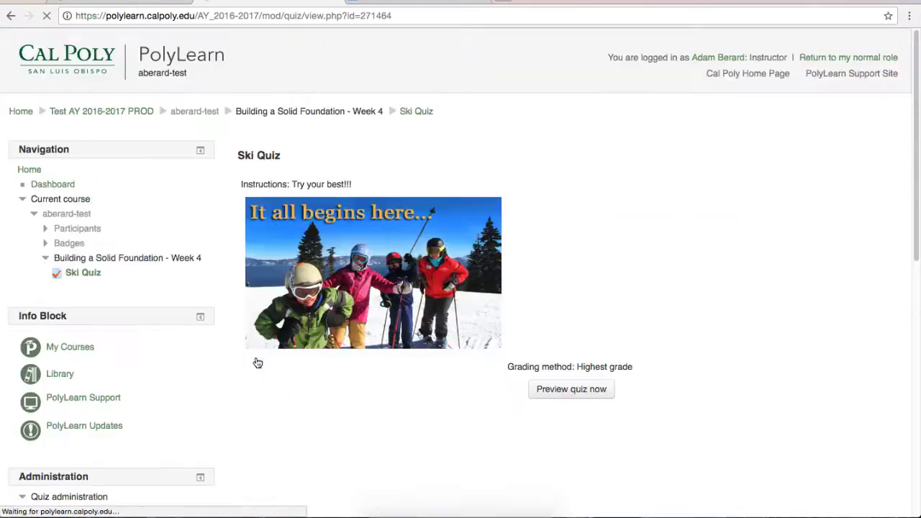
{"action": "scroll", "coordinate": [266, 350], "scroll_direction": "down", "scroll_amount": 5}
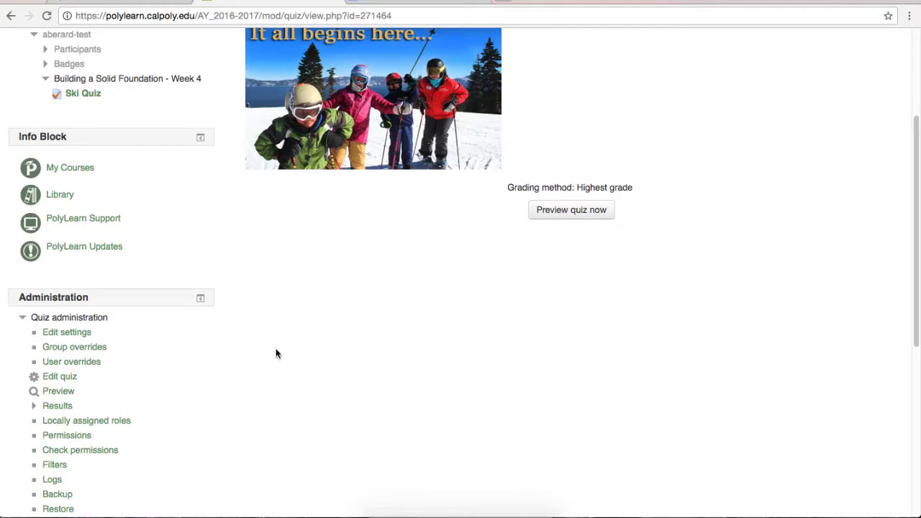
{"action": "left_click", "coordinate": [66, 380]}
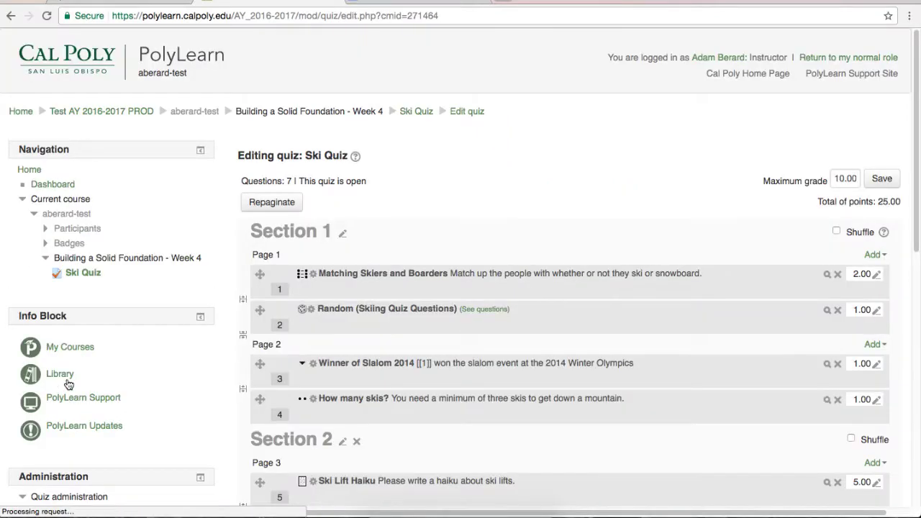
Step: Add a new Calculated question to the quiz's last page
{"action": "scroll", "coordinate": [411, 310], "scroll_direction": "down", "scroll_amount": 1}
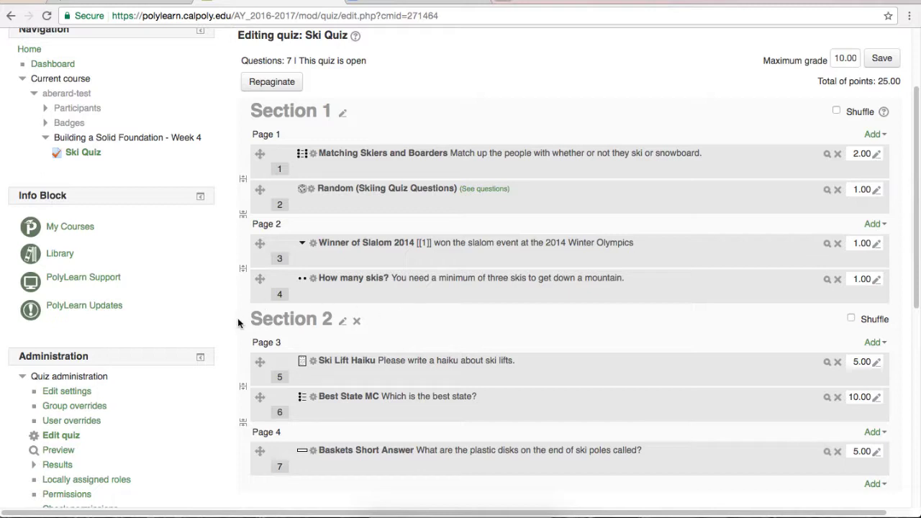
{"action": "left_click", "coordinate": [875, 486]}
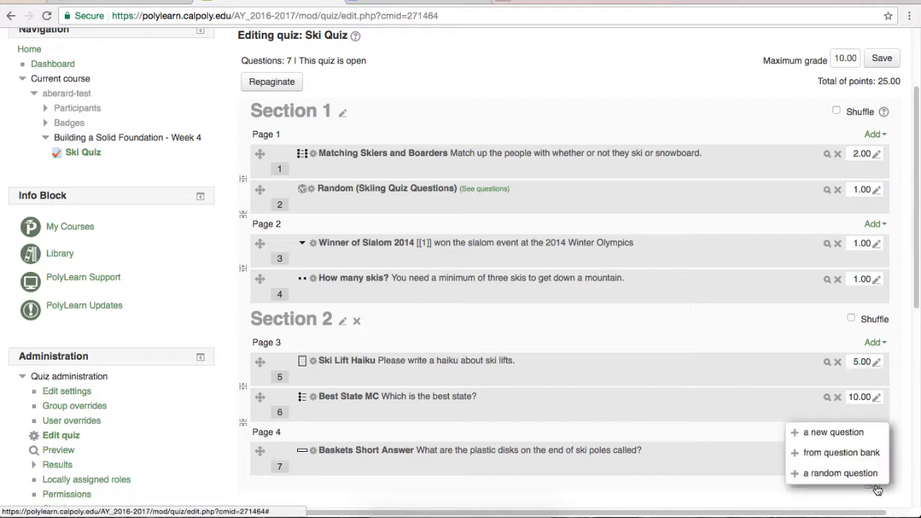
{"action": "left_click", "coordinate": [849, 432]}
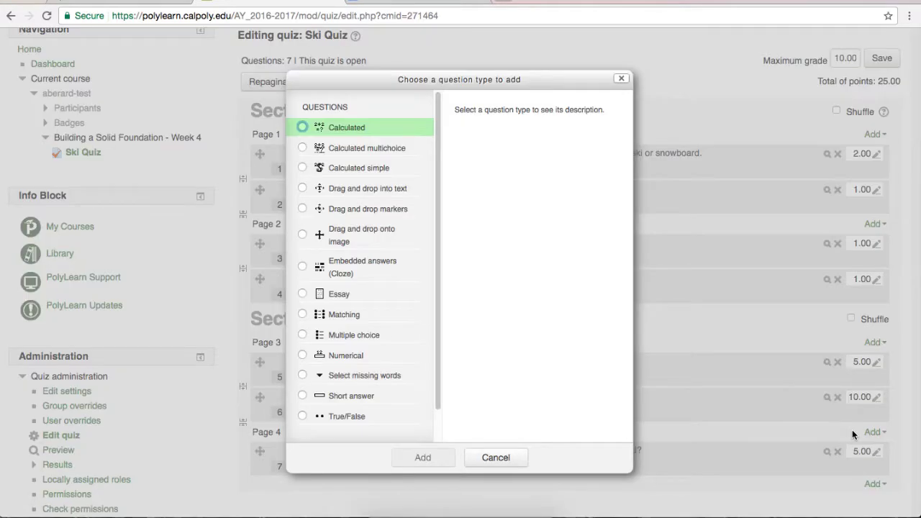
{"action": "left_click", "coordinate": [303, 128]}
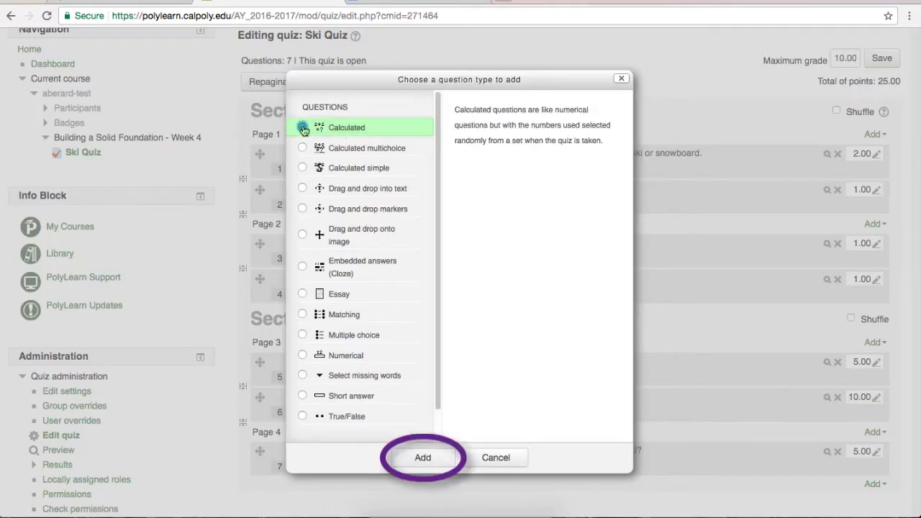
{"action": "left_click", "coordinate": [437, 457]}
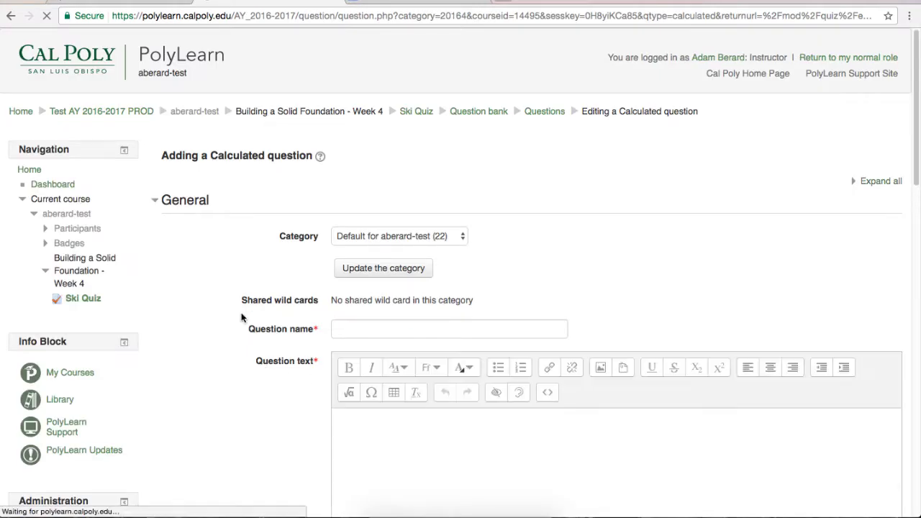
Step: Enter 'Inches and Centimeters' as the question name
{"action": "scroll", "coordinate": [225, 294], "scroll_direction": "down", "scroll_amount": 3}
{"action": "scroll", "coordinate": [225, 295], "scroll_direction": "down", "scroll_amount": 2}
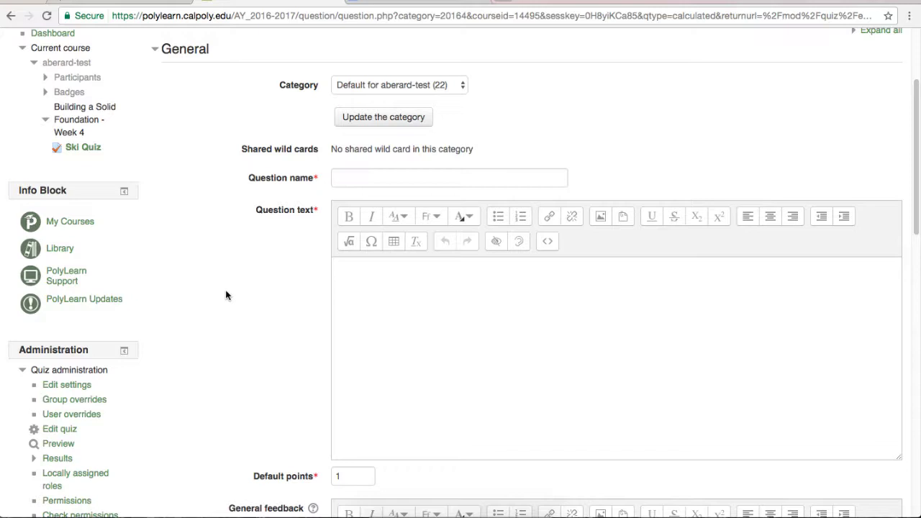
{"action": "left_click", "coordinate": [340, 180]}
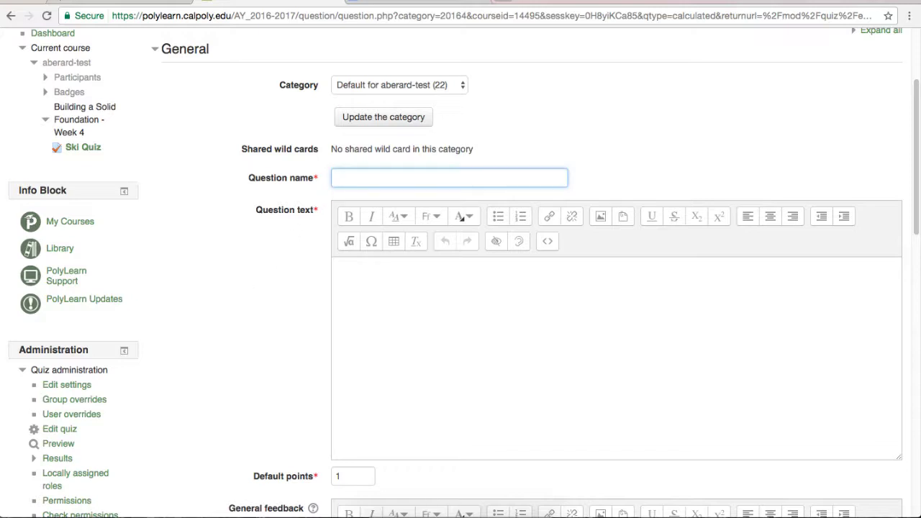
{"action": "type", "text": "Inches and Centimeters"}
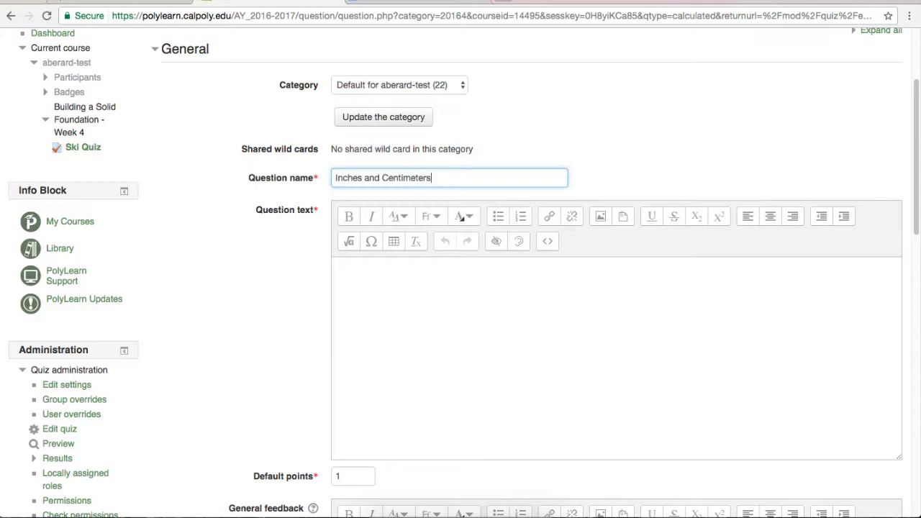
{"action": "key", "text": "Tab"}
{"action": "key", "text": "Tab"}
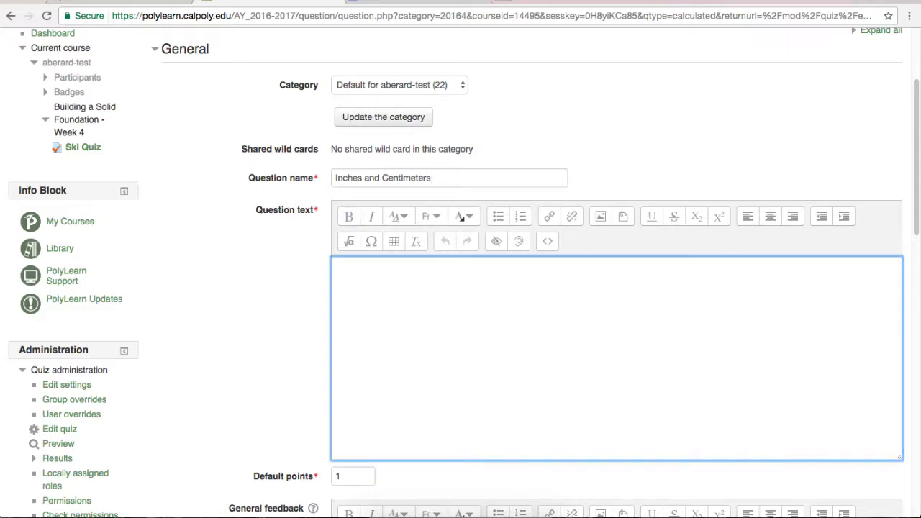
Step: Type the question text 'What is the total length in inches of {inches}" and {centimeters}cm?'
{"action": "type", "text": "What "}
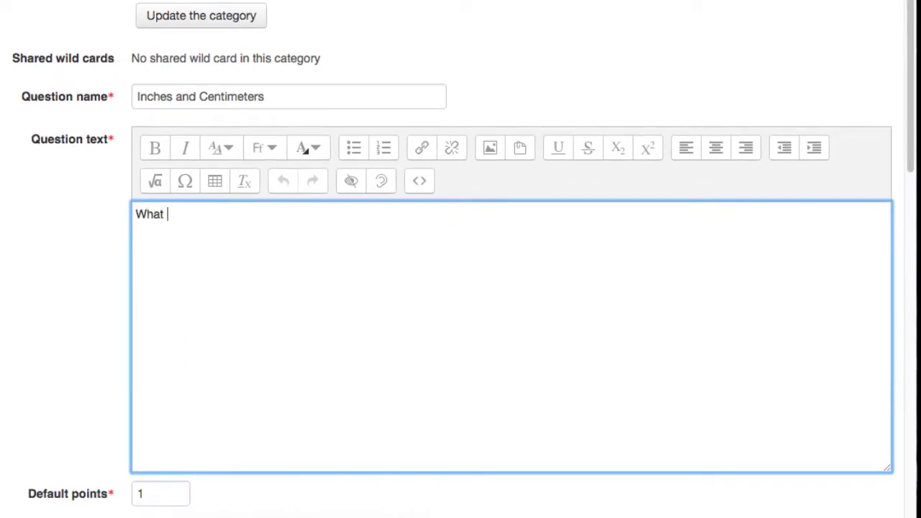
{"action": "type", "text": "is the total le"}
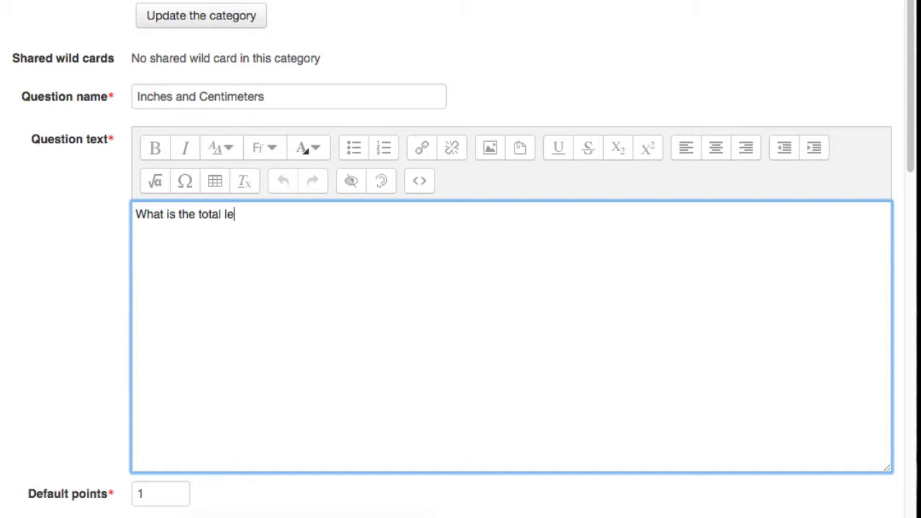
{"action": "type", "text": "ngth in inches "}
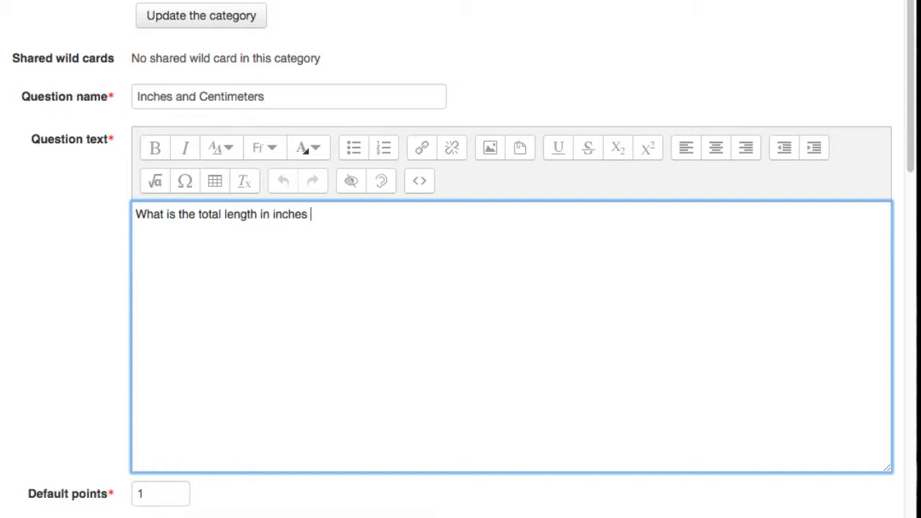
{"action": "type", "text": "of {inches}"}
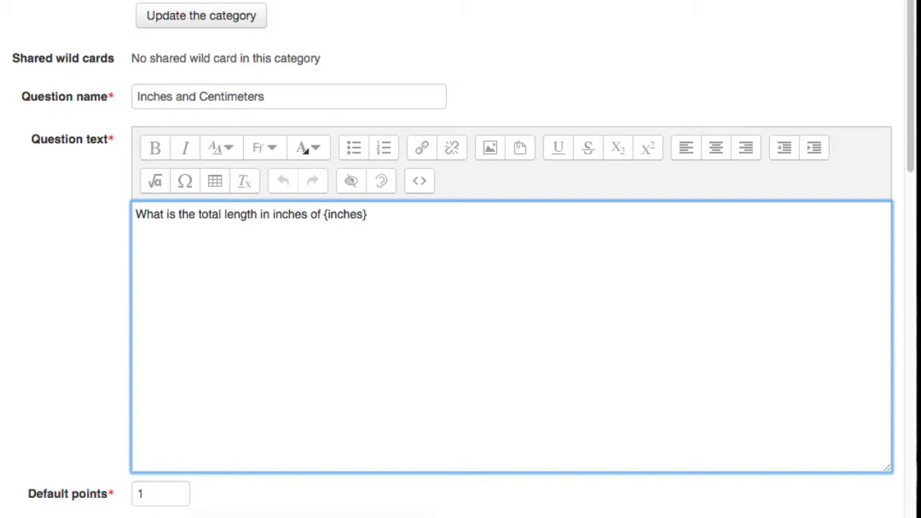
{"action": "type", "text": "\" and {centimeters}cm"}
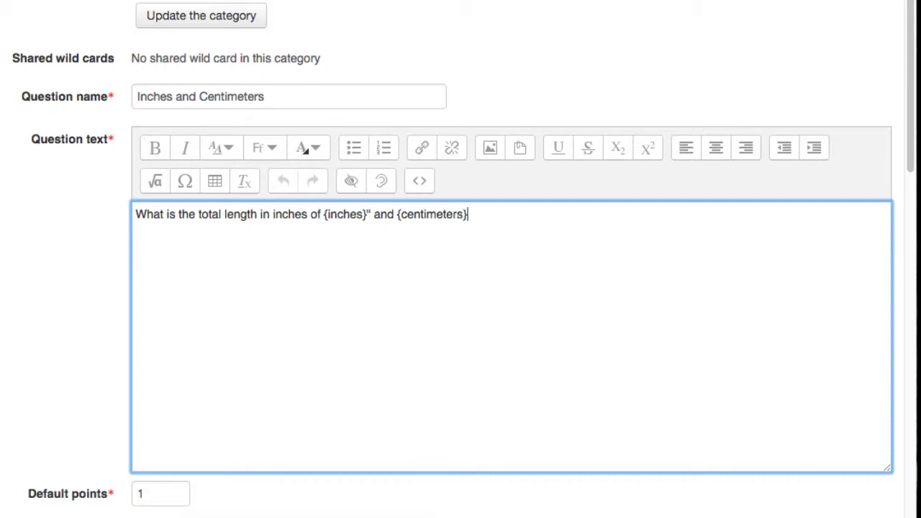
{"action": "type", "text": "?"}
{"action": "double_click", "coordinate": [339, 214]}
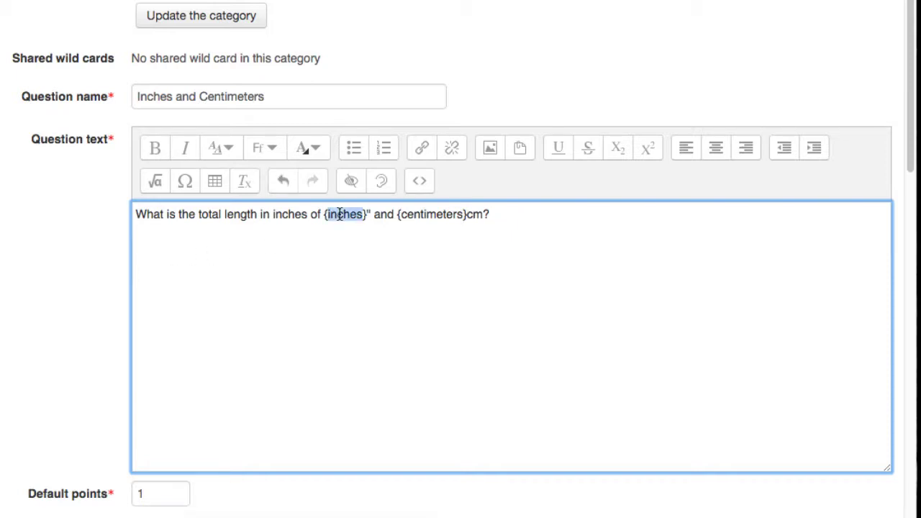
{"action": "double_click", "coordinate": [423, 215]}
{"action": "left_click", "coordinate": [410, 290]}
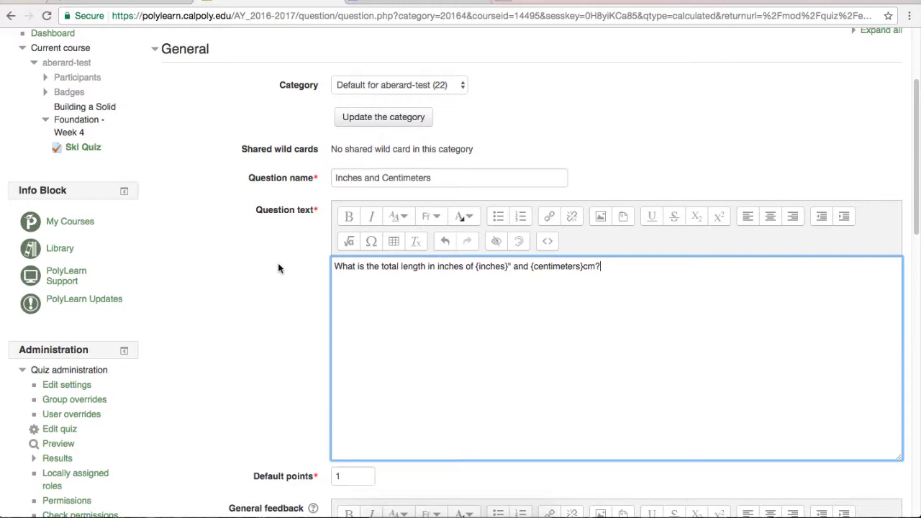
Step: Change the question's default points from 1 to 13
{"action": "scroll", "coordinate": [278, 263], "scroll_direction": "down", "scroll_amount": 1}
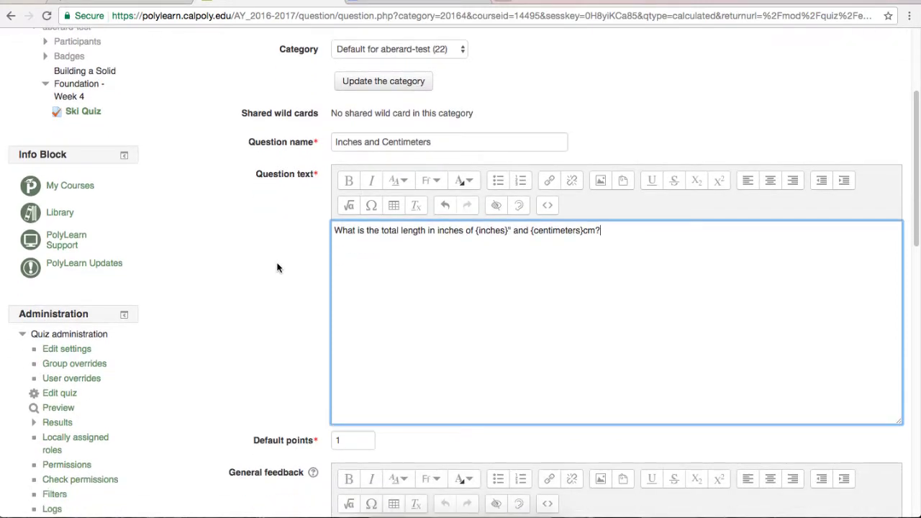
{"action": "scroll", "coordinate": [277, 267], "scroll_direction": "down", "scroll_amount": 3}
{"action": "scroll", "coordinate": [278, 267], "scroll_direction": "down", "scroll_amount": 1}
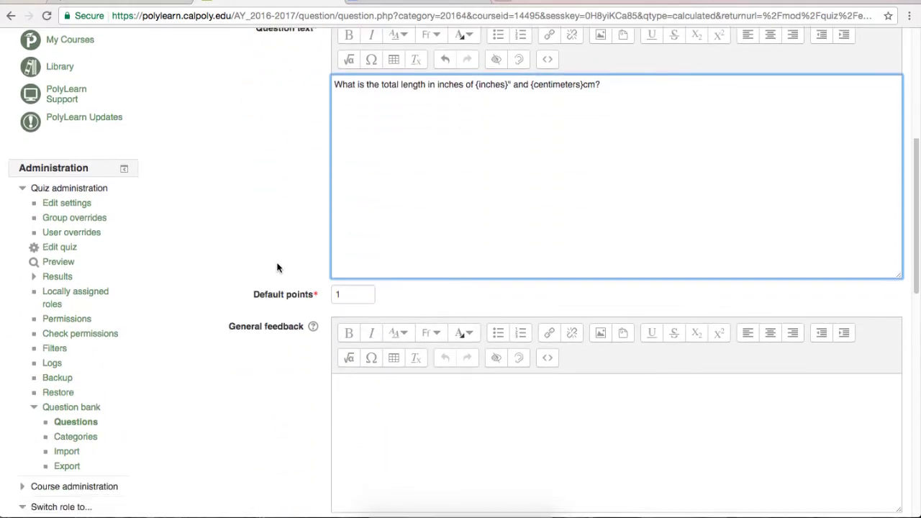
{"action": "left_click", "coordinate": [352, 294]}
{"action": "key", "text": "BackSpace"}
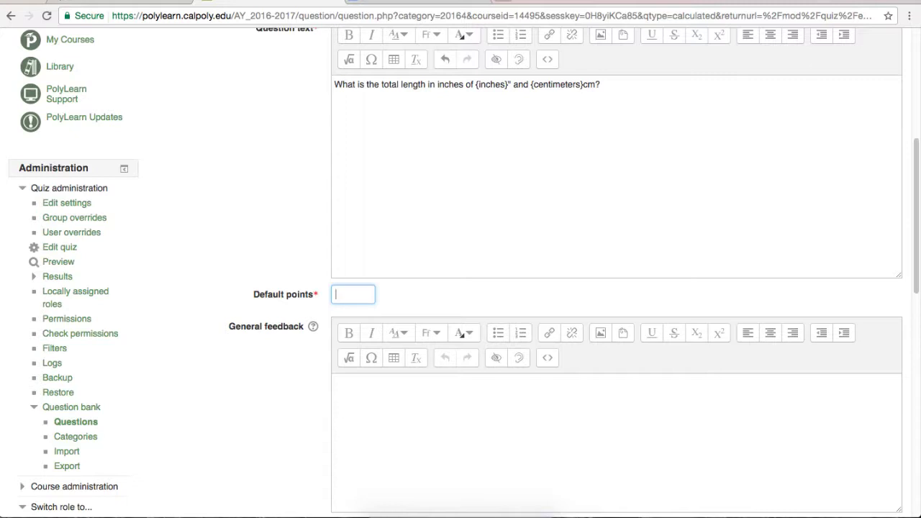
{"action": "type", "text": "13"}
{"action": "left_click", "coordinate": [197, 288]}
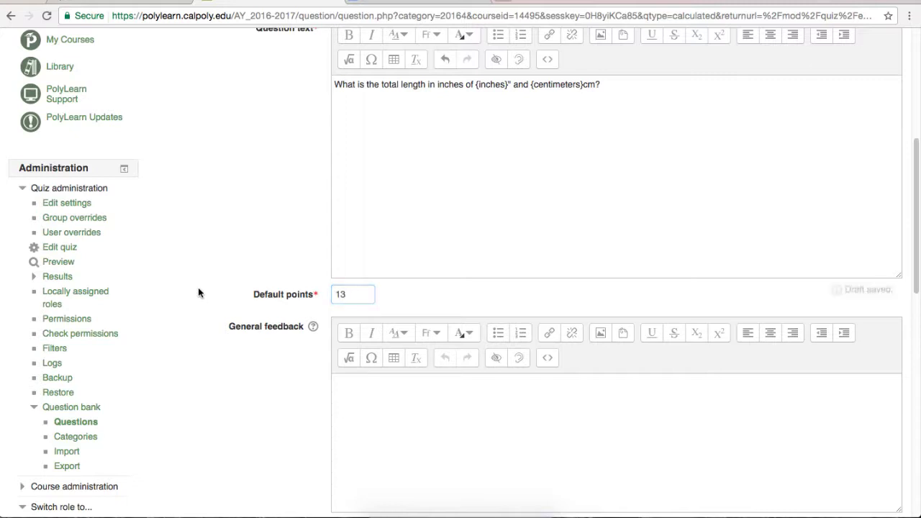
Step: Scroll down to the Answers section with the Answer 1 formula field
{"action": "scroll", "coordinate": [197, 291], "scroll_direction": "down", "scroll_amount": 4}
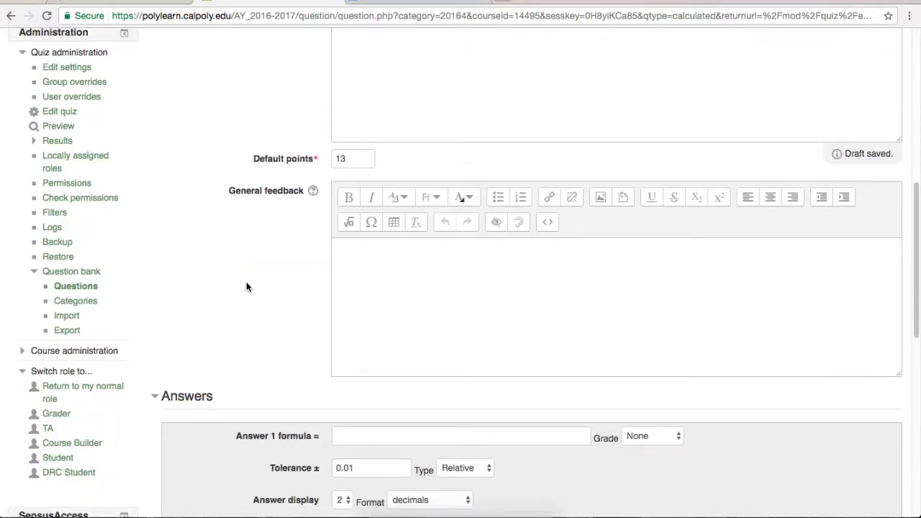
{"action": "scroll", "coordinate": [246, 287], "scroll_direction": "down", "scroll_amount": 1}
{"action": "scroll", "coordinate": [250, 284], "scroll_direction": "down", "scroll_amount": 2}
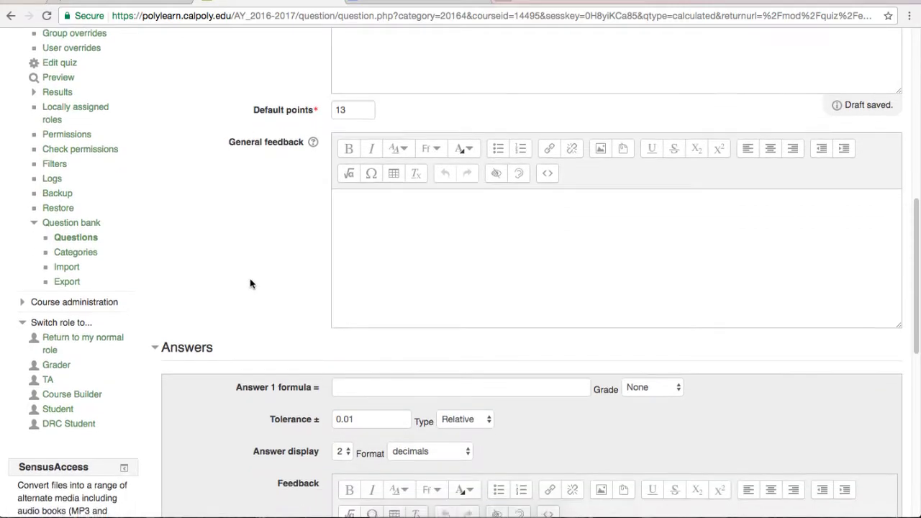
{"action": "scroll", "coordinate": [249, 278], "scroll_direction": "down", "scroll_amount": 4}
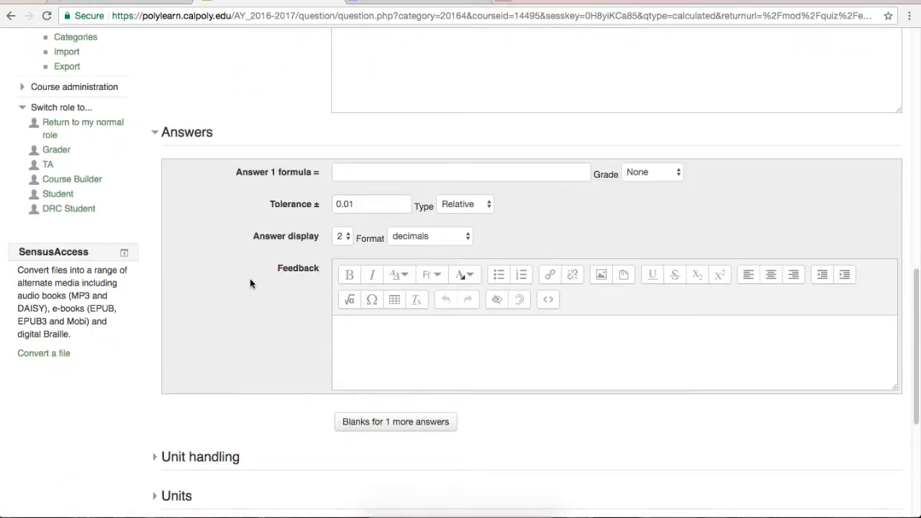
Step: Enter {inches} + {centimeters}/2.54 as the Answer 1 formula
{"action": "left_click", "coordinate": [336, 173]}
{"action": "type", "text": "{"}
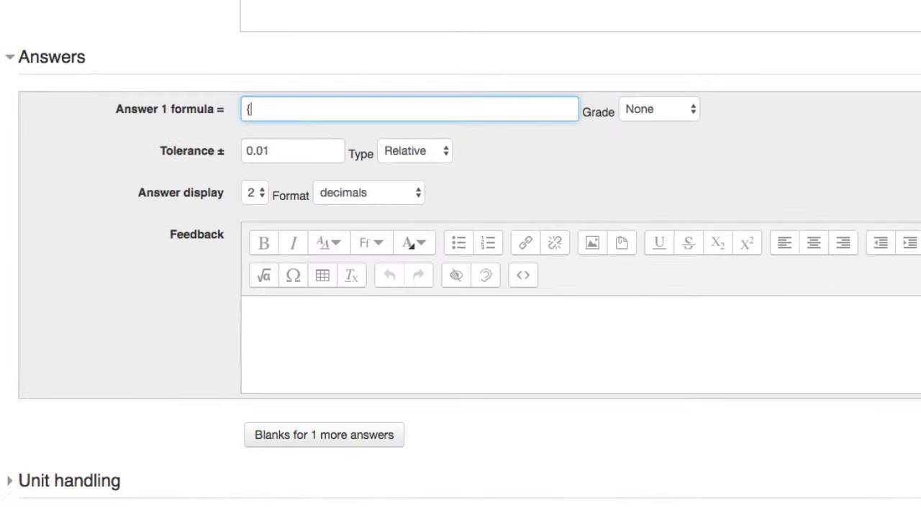
{"action": "type", "text": "inches} +"}
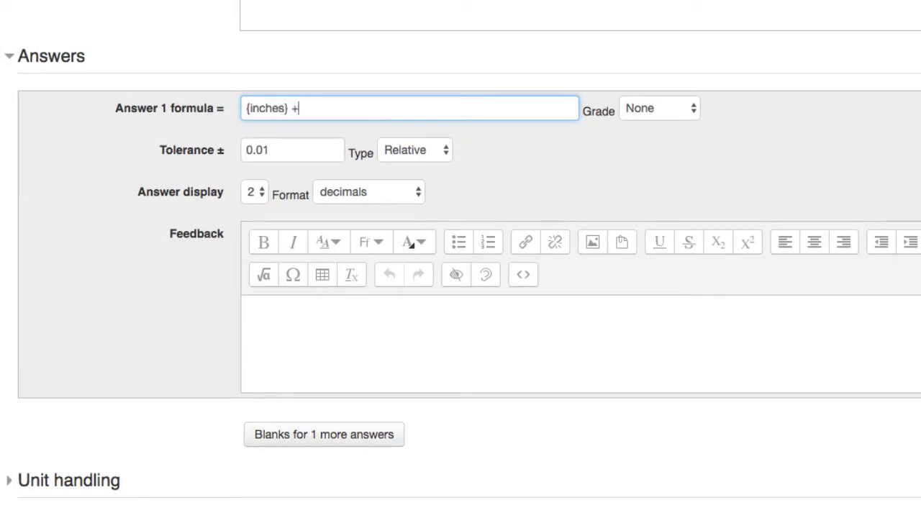
{"action": "type", "text": " {centimeters}/2.4"}
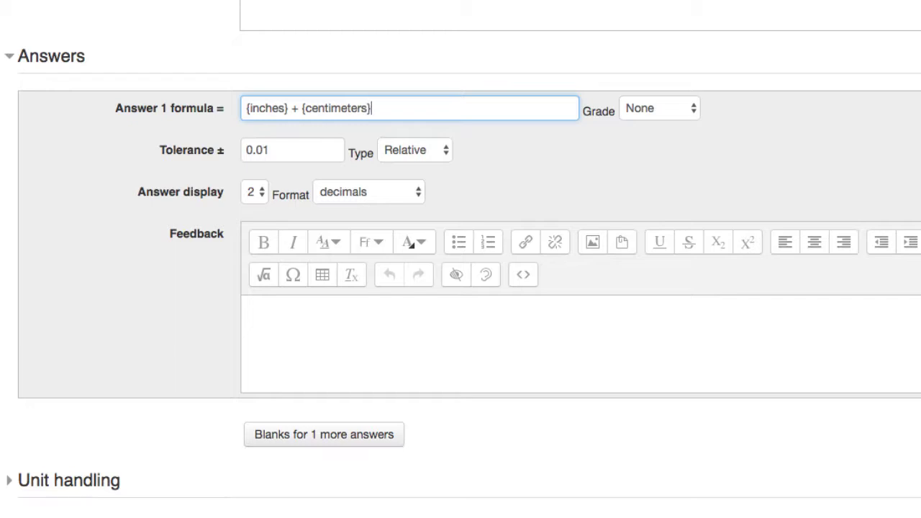
{"action": "key", "text": "BackSpace"}
{"action": "type", "text": "54"}
{"action": "left_click", "coordinate": [293, 72]}
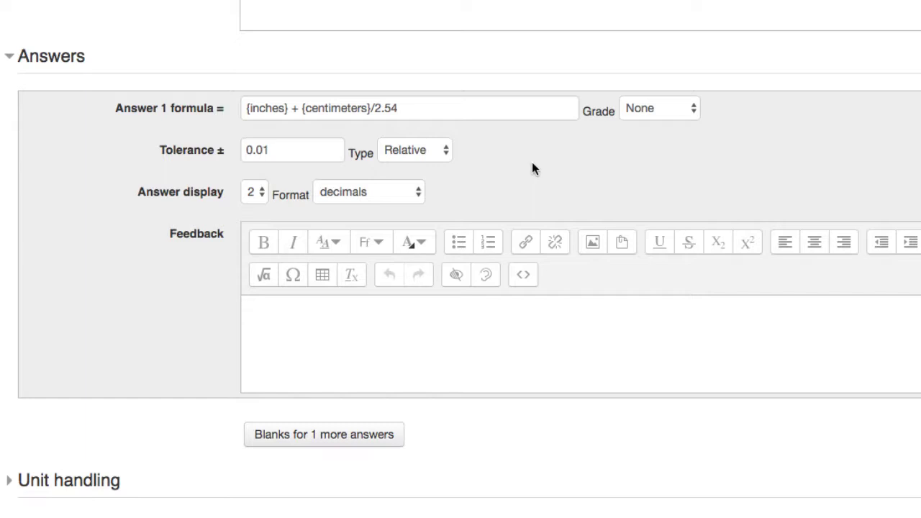
Step: Give answer 1 a 100% grade
{"action": "left_click", "coordinate": [644, 109]}
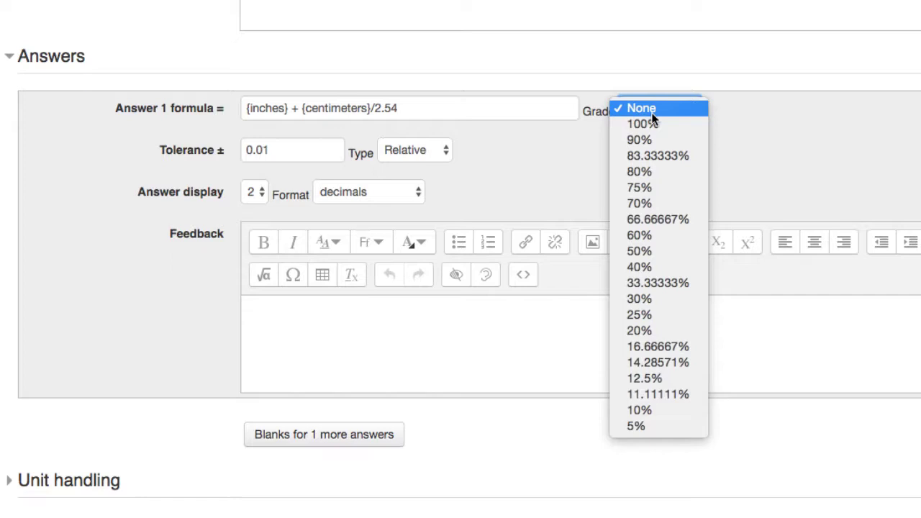
{"action": "left_click", "coordinate": [689, 121]}
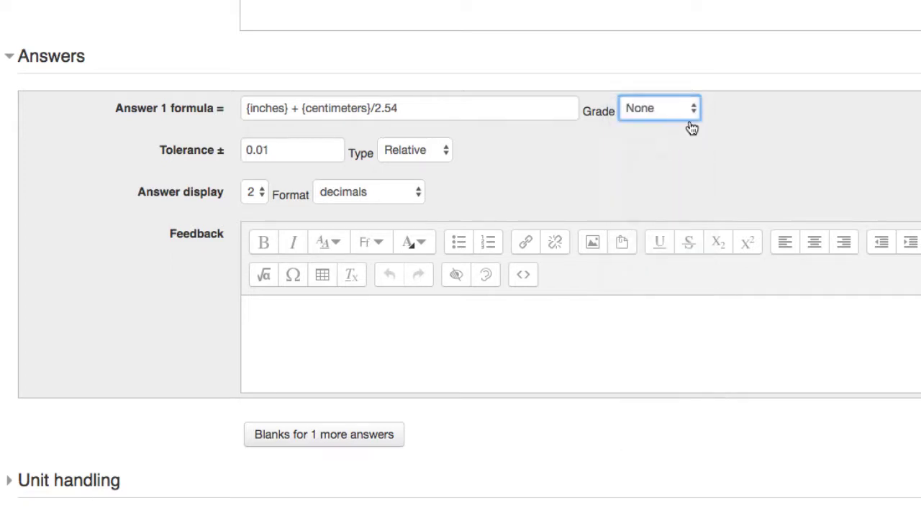
{"action": "left_click", "coordinate": [530, 146]}
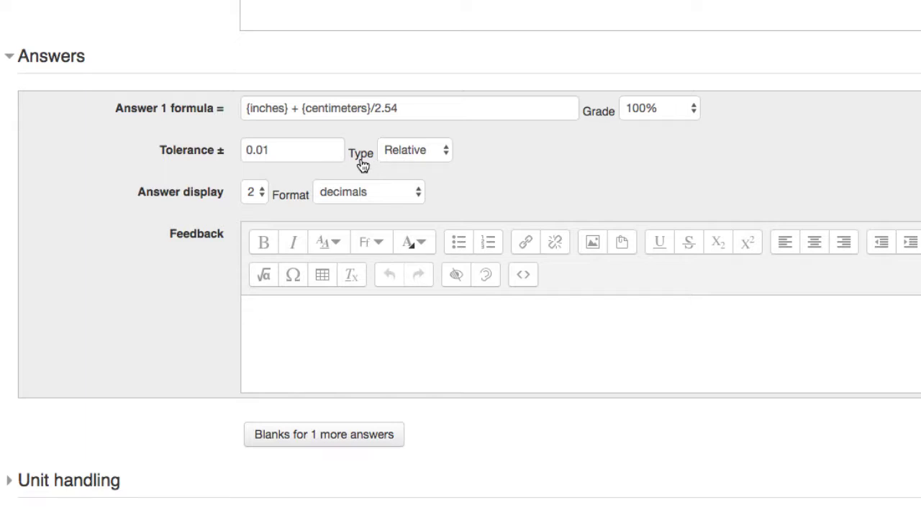
Step: Keep Relative tolerance, 2 displayed digits in decimals format, and collapse Answers
{"action": "left_click", "coordinate": [388, 156]}
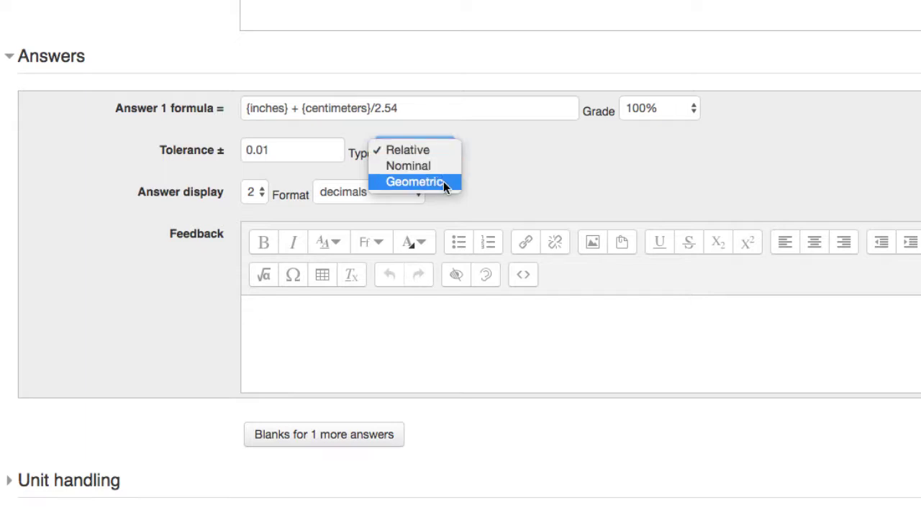
{"action": "left_click", "coordinate": [491, 178]}
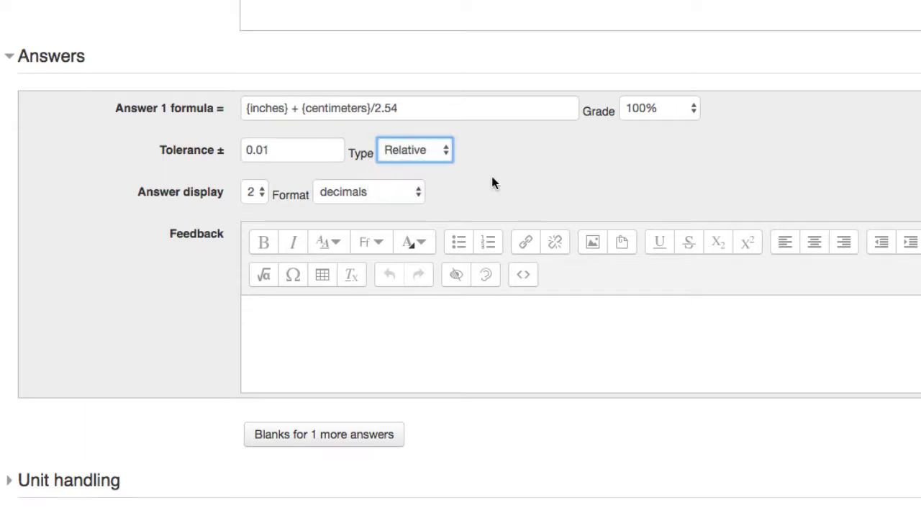
{"action": "scroll", "coordinate": [494, 171], "scroll_direction": "down", "scroll_amount": 1}
{"action": "left_click", "coordinate": [255, 154]}
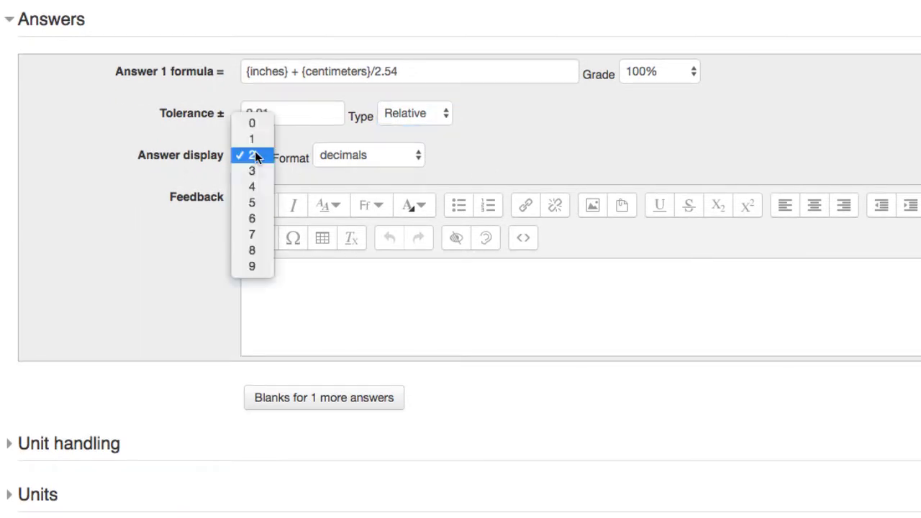
{"action": "left_click", "coordinate": [410, 151]}
{"action": "left_click", "coordinate": [394, 154]}
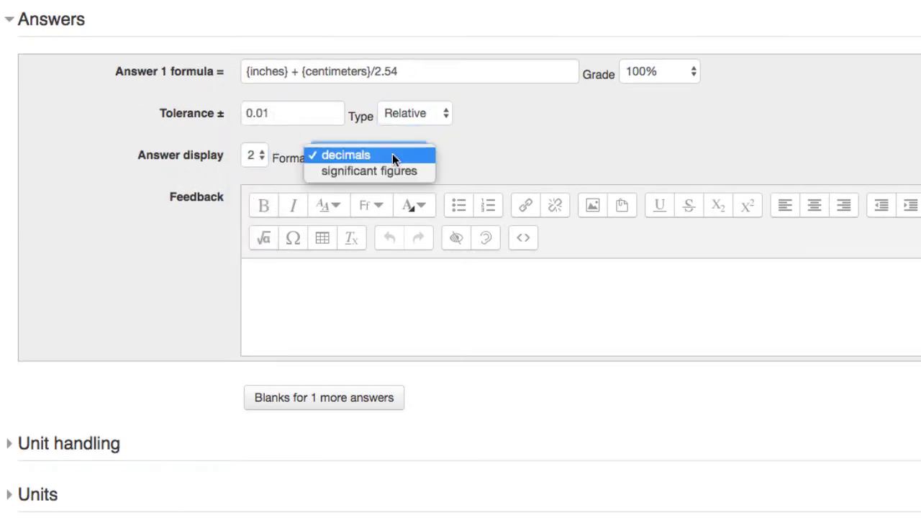
{"action": "left_click", "coordinate": [470, 154]}
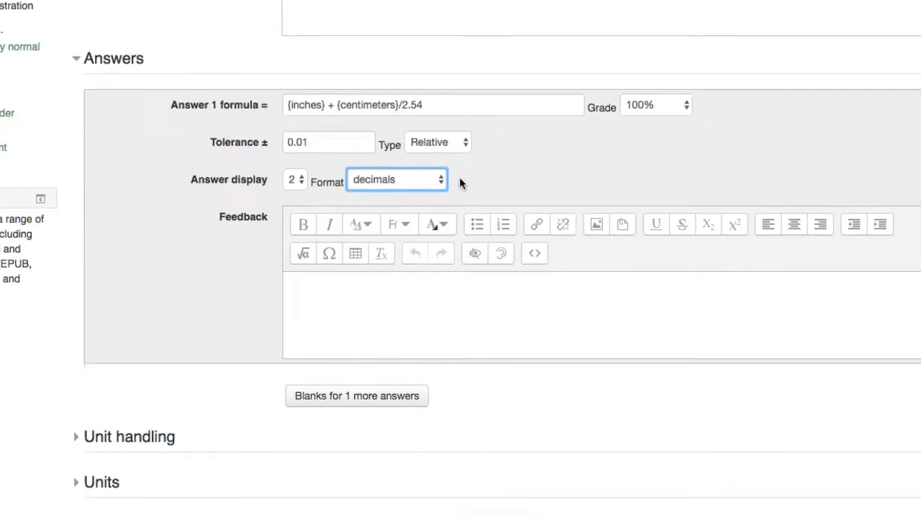
{"action": "left_click", "coordinate": [160, 105]}
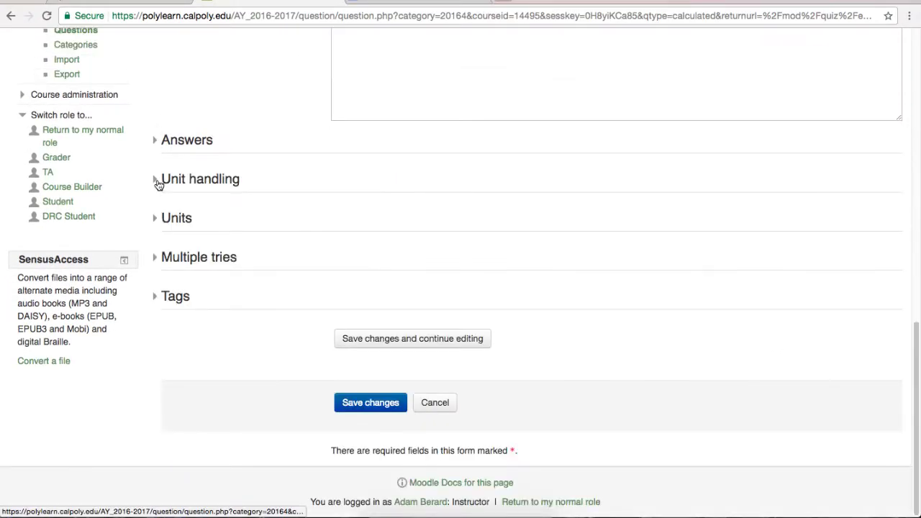
Step: Look over the Unit handling options, then expand Units with Unit 1 blank
{"action": "left_click", "coordinate": [156, 180]}
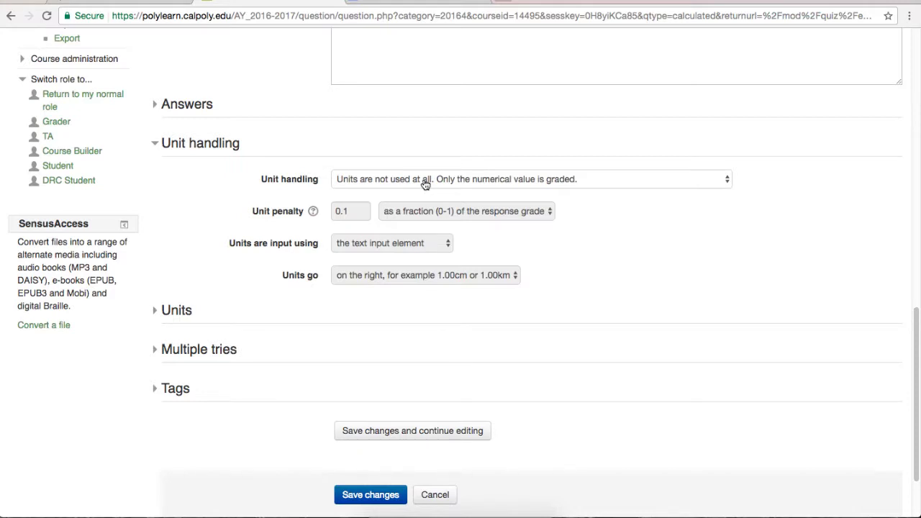
{"action": "left_click", "coordinate": [154, 144]}
{"action": "left_click", "coordinate": [154, 218]}
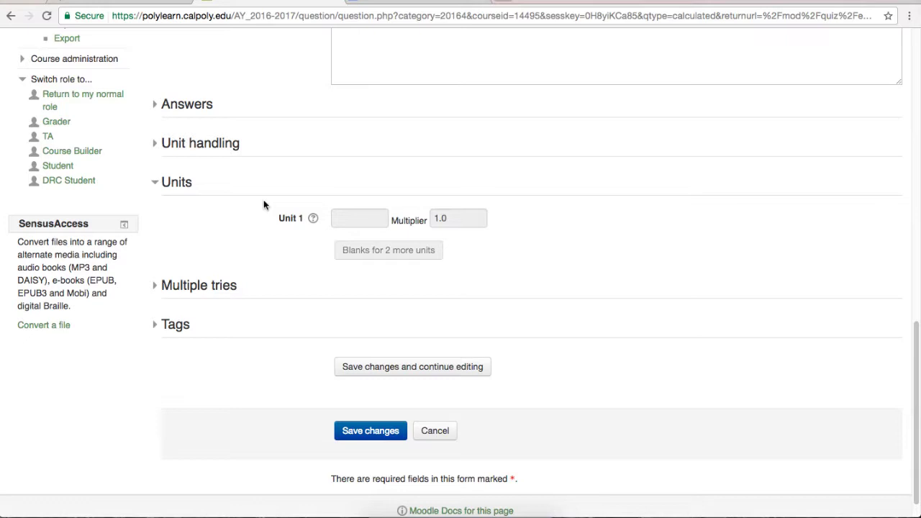
Step: Under Multiple tries, keep the 33.33333% penalty for each incorrect try
{"action": "left_click", "coordinate": [161, 183]}
{"action": "left_click", "coordinate": [159, 257]}
{"action": "scroll", "coordinate": [180, 236], "scroll_direction": "down", "scroll_amount": 3}
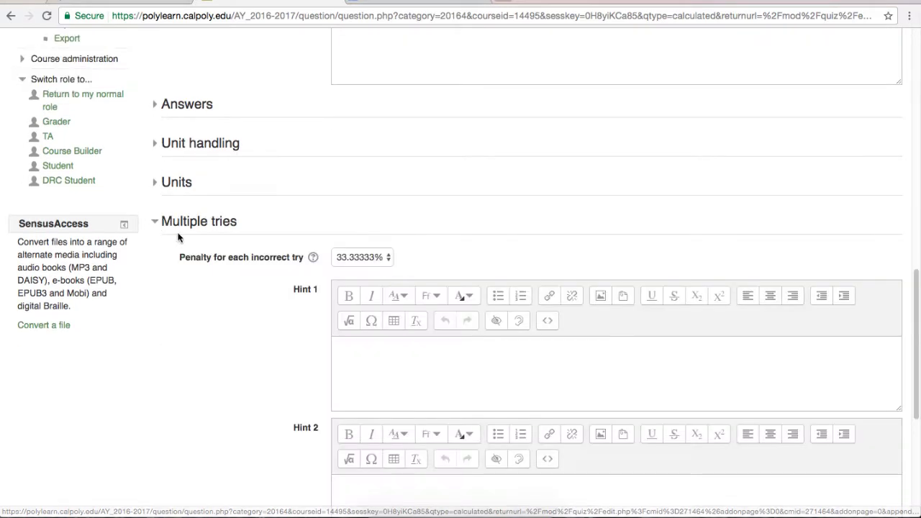
{"action": "scroll", "coordinate": [180, 236], "scroll_direction": "down", "scroll_amount": 1}
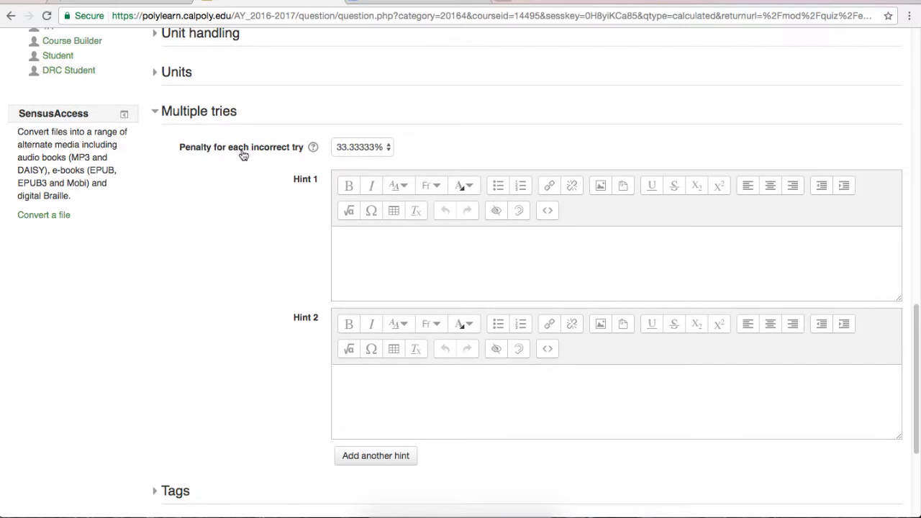
{"action": "left_click", "coordinate": [366, 148]}
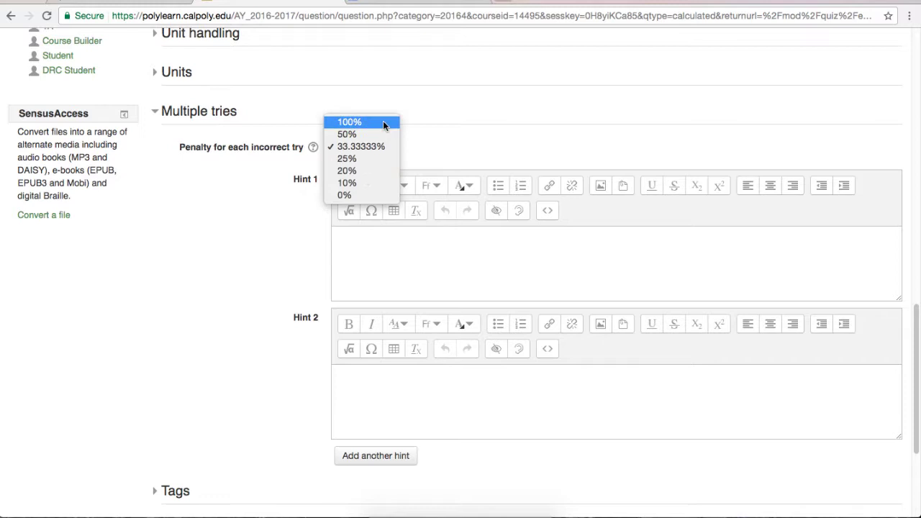
{"action": "left_click", "coordinate": [374, 145]}
{"action": "left_click", "coordinate": [290, 370]}
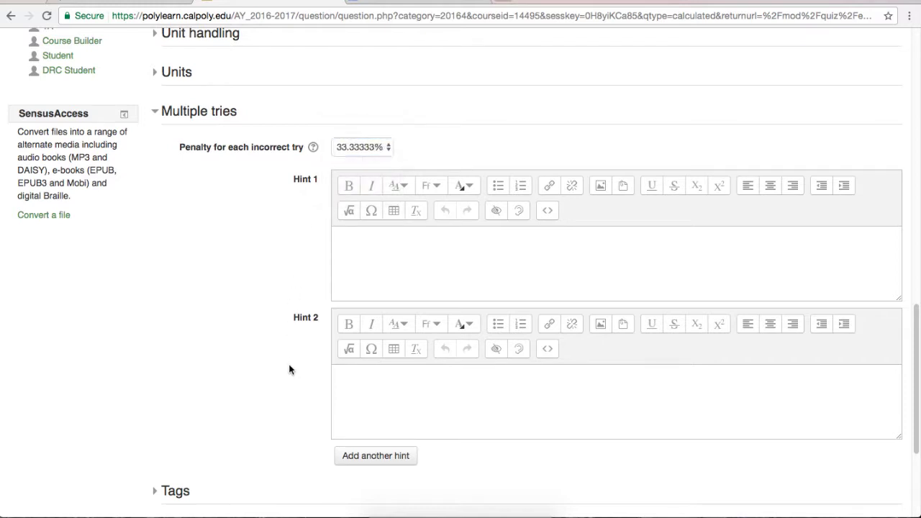
Step: Save the Calculated question
{"action": "scroll", "coordinate": [170, 148], "scroll_direction": "down", "scroll_amount": 3}
{"action": "scroll", "coordinate": [171, 153], "scroll_direction": "down", "scroll_amount": 2}
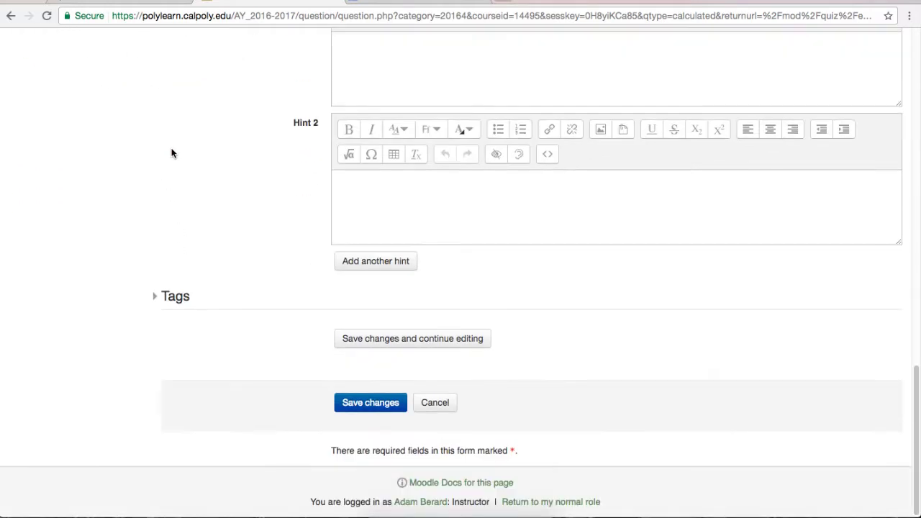
{"action": "left_click", "coordinate": [392, 409]}
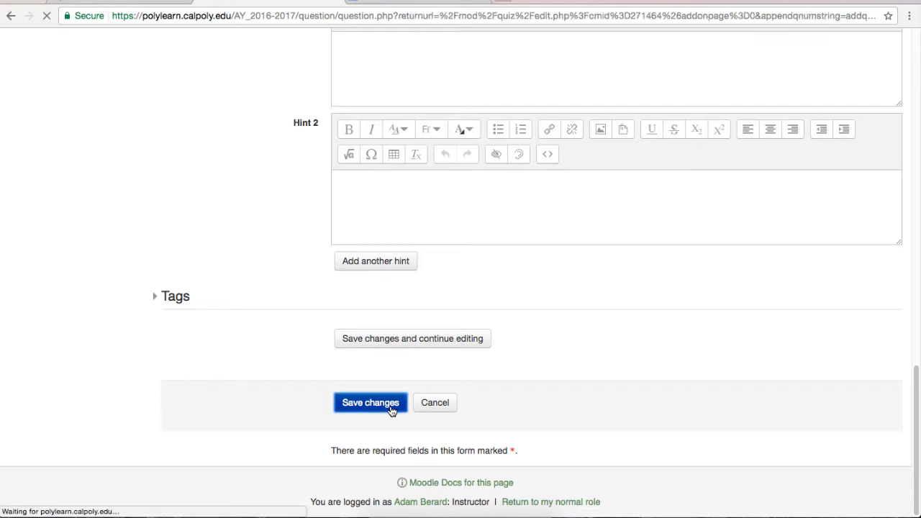
Step: Continue to the wildcard dataset editing page
{"action": "scroll", "coordinate": [240, 345], "scroll_direction": "down", "scroll_amount": 1}
{"action": "scroll", "coordinate": [240, 350], "scroll_direction": "down", "scroll_amount": 1}
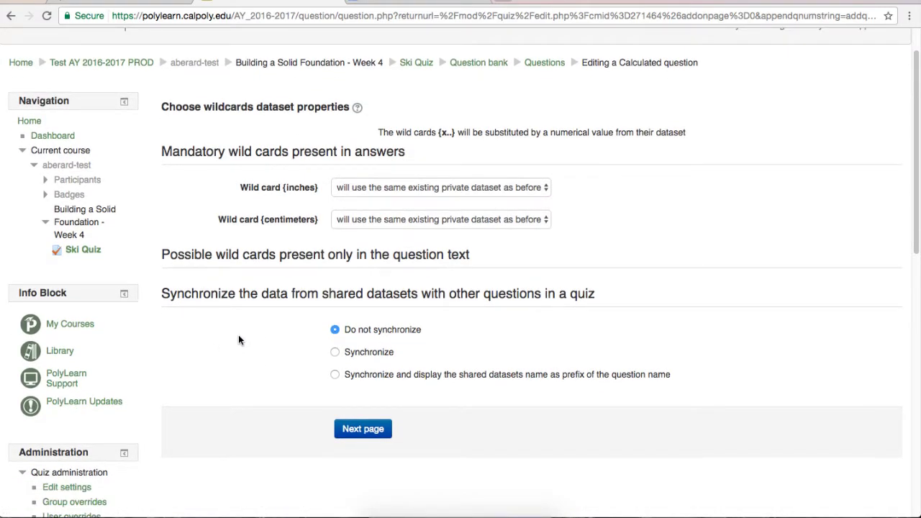
{"action": "left_click", "coordinate": [370, 435]}
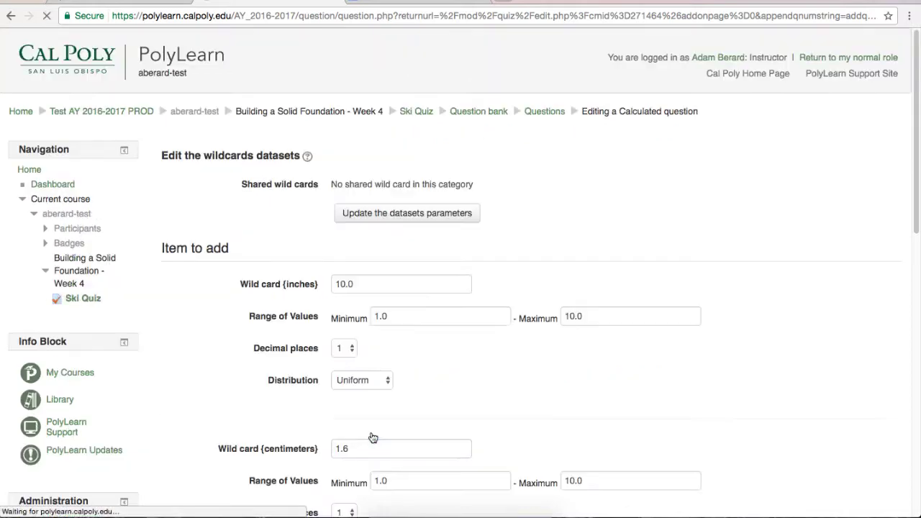
Step: Set the range maximums to 100.0 for inches and 80.0 for centimeters
{"action": "scroll", "coordinate": [523, 277], "scroll_direction": "down", "scroll_amount": 3}
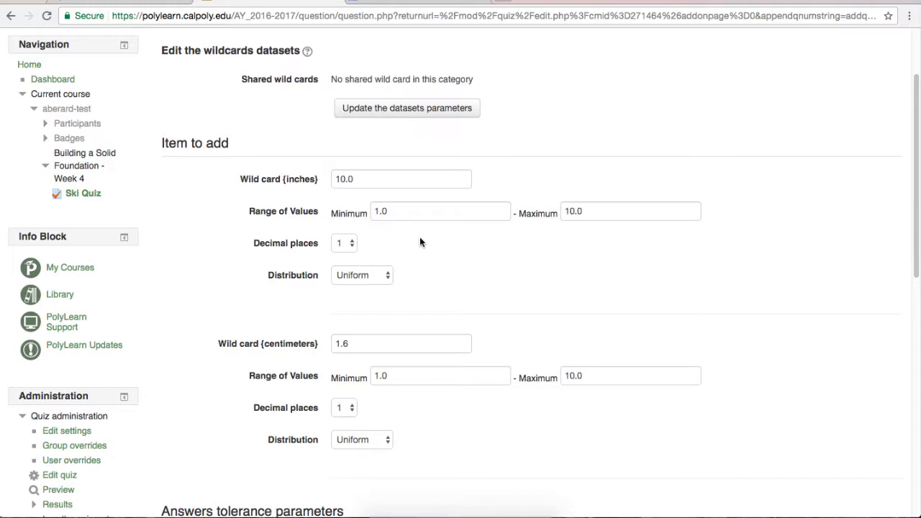
{"action": "left_click", "coordinate": [592, 211]}
{"action": "type", "text": "0"}
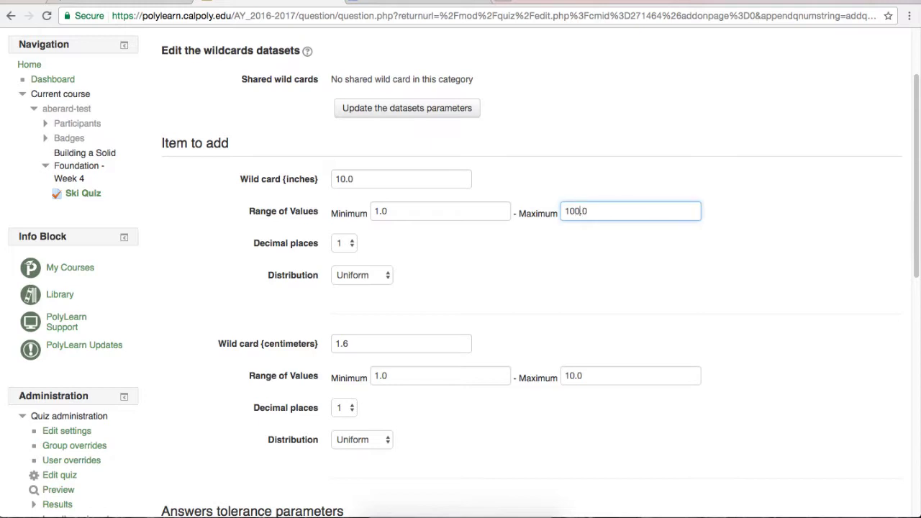
{"action": "left_click", "coordinate": [572, 376]}
{"action": "key", "text": "BackSpace"}
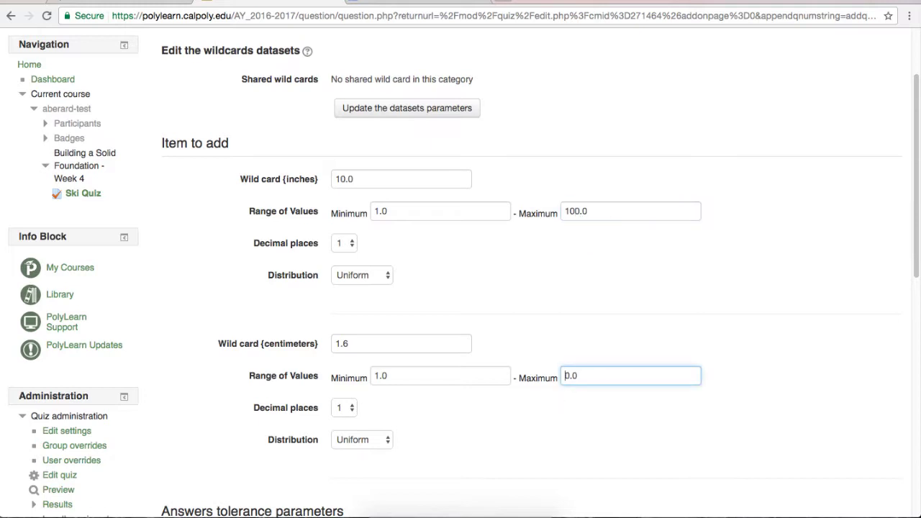
{"action": "type", "text": "8"}
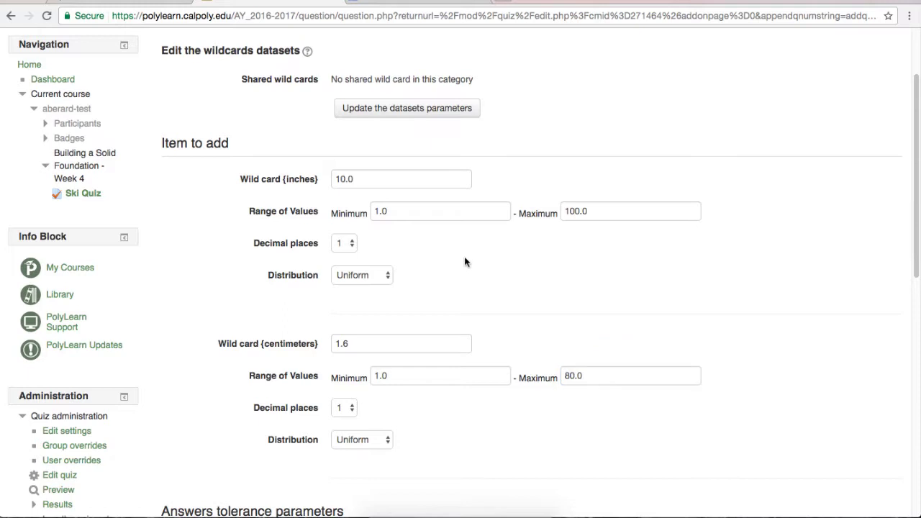
Step: Set 0 decimal places for both the inches and centimeters values
{"action": "left_click", "coordinate": [353, 245]}
{"action": "left_click", "coordinate": [348, 232]}
{"action": "left_click", "coordinate": [344, 408]}
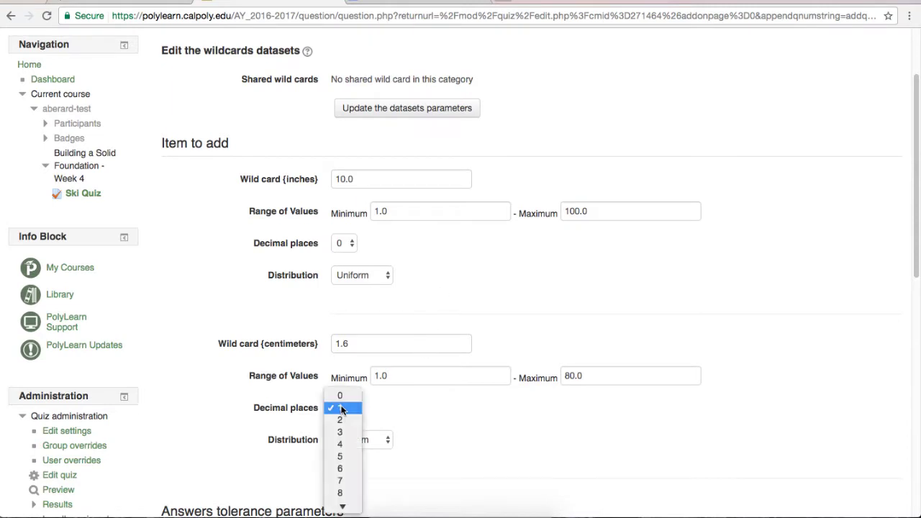
{"action": "left_click", "coordinate": [345, 393]}
{"action": "left_click", "coordinate": [447, 295]}
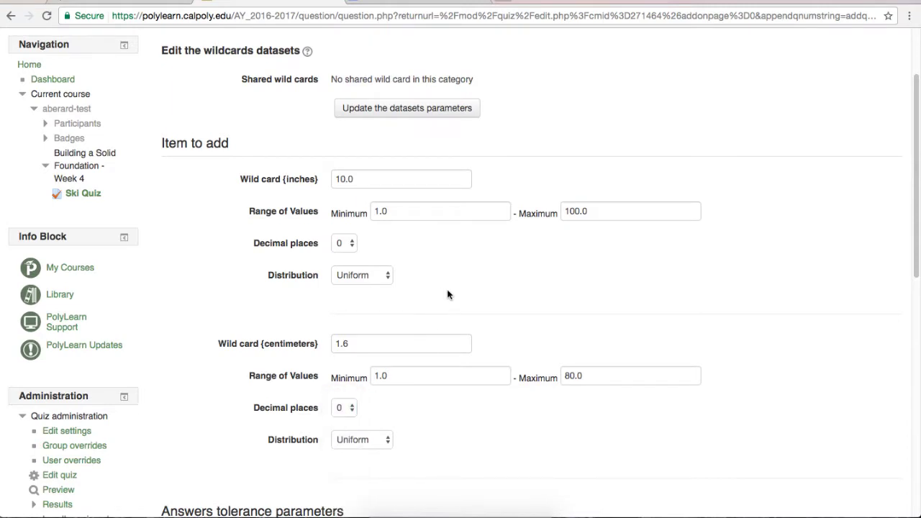
Step: Set the inches distribution to Loguniform
{"action": "scroll", "coordinate": [446, 295], "scroll_direction": "down", "scroll_amount": 1}
{"action": "scroll", "coordinate": [474, 288], "scroll_direction": "down", "scroll_amount": 1}
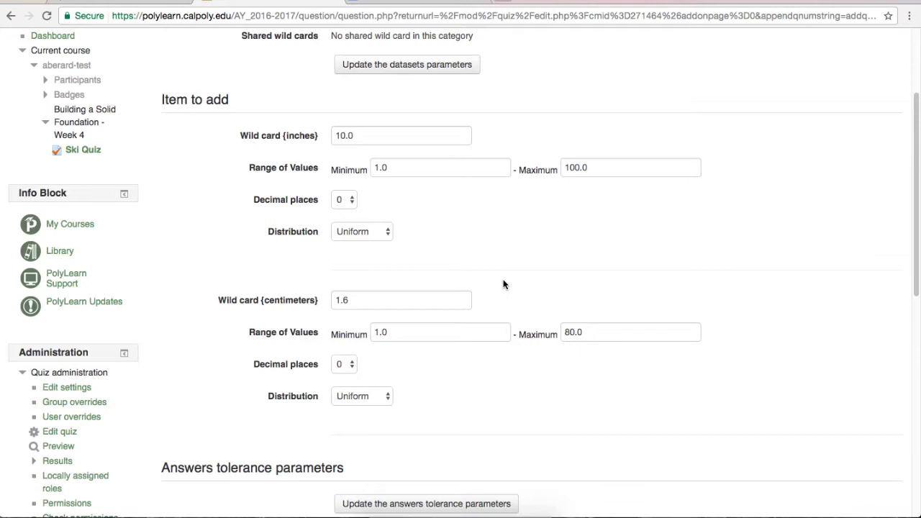
{"action": "scroll", "coordinate": [503, 283], "scroll_direction": "down", "scroll_amount": 2}
{"action": "left_click", "coordinate": [378, 181]}
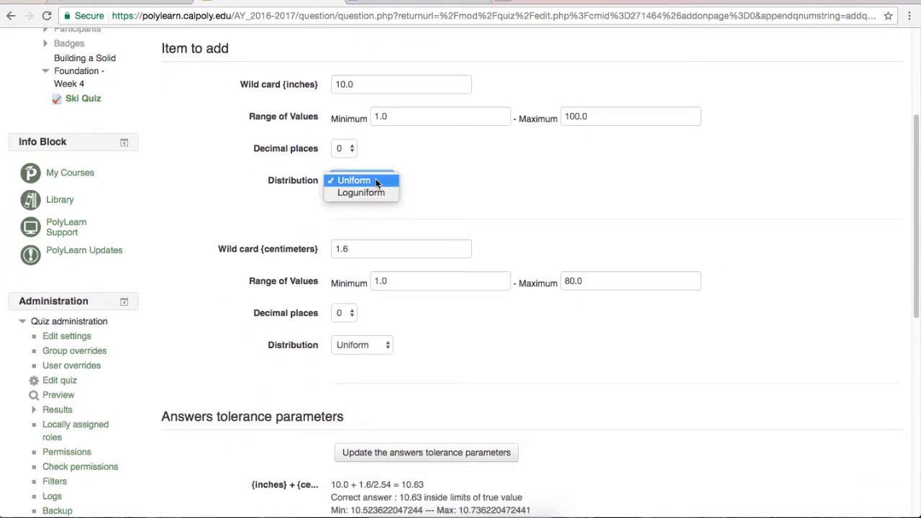
{"action": "left_click", "coordinate": [372, 191]}
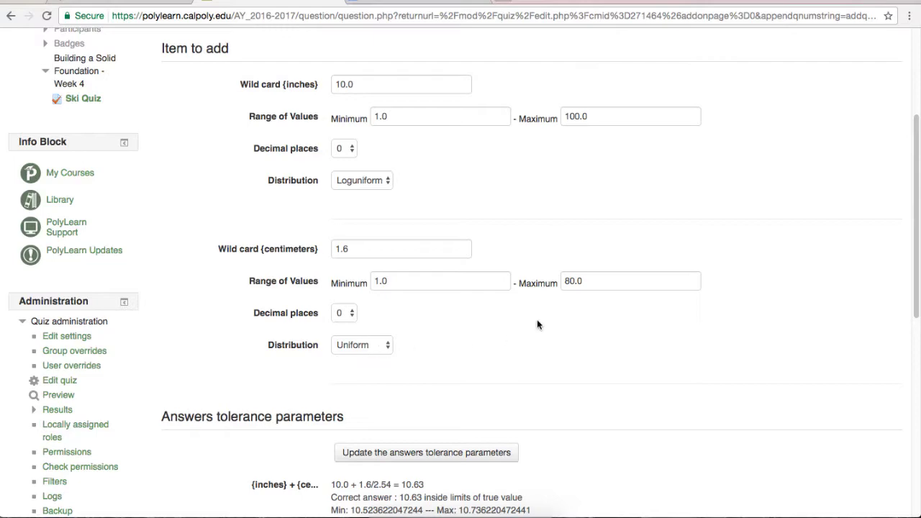
{"action": "scroll", "coordinate": [537, 323], "scroll_direction": "down", "scroll_amount": 5}
Step: Generate 20 new wildcard value sets with forced regeneration of all wildcards
{"action": "scroll", "coordinate": [537, 323], "scroll_direction": "down", "scroll_amount": 3}
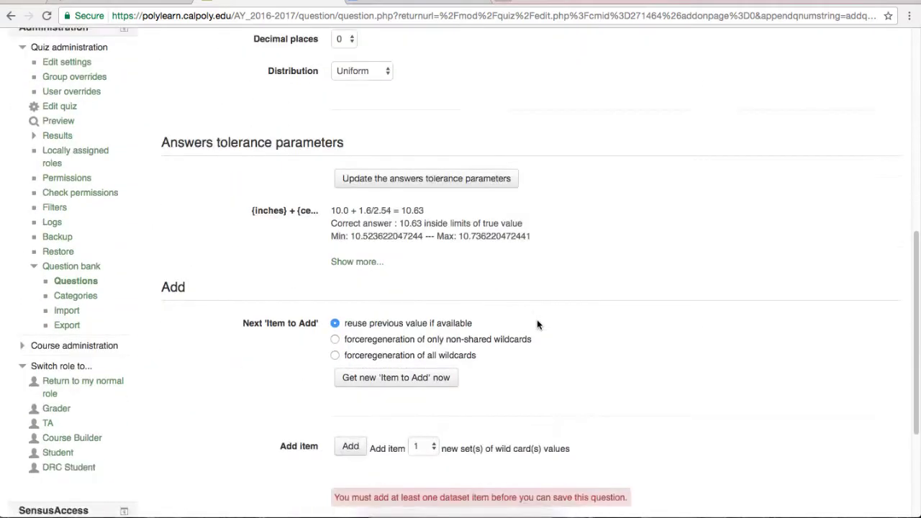
{"action": "left_click", "coordinate": [334, 316]}
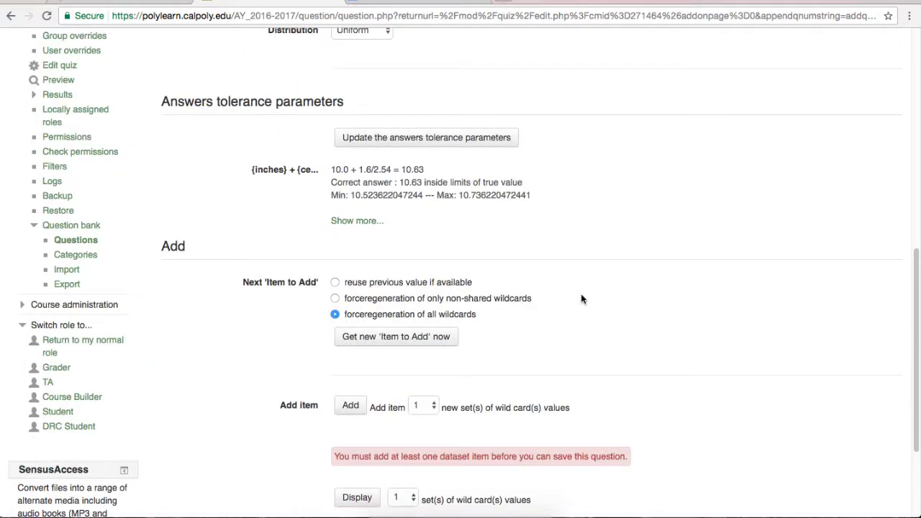
{"action": "scroll", "coordinate": [583, 296], "scroll_direction": "down", "scroll_amount": 2}
{"action": "left_click", "coordinate": [429, 343]}
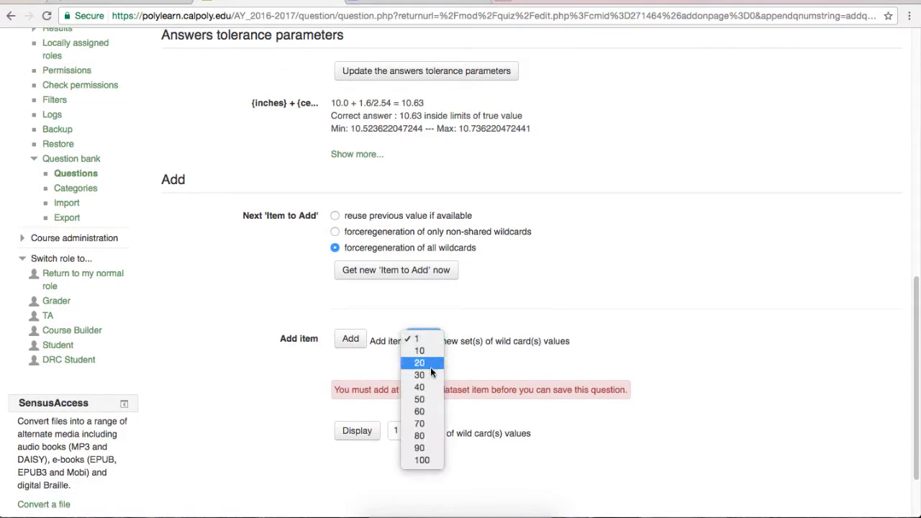
{"action": "left_click", "coordinate": [430, 364]}
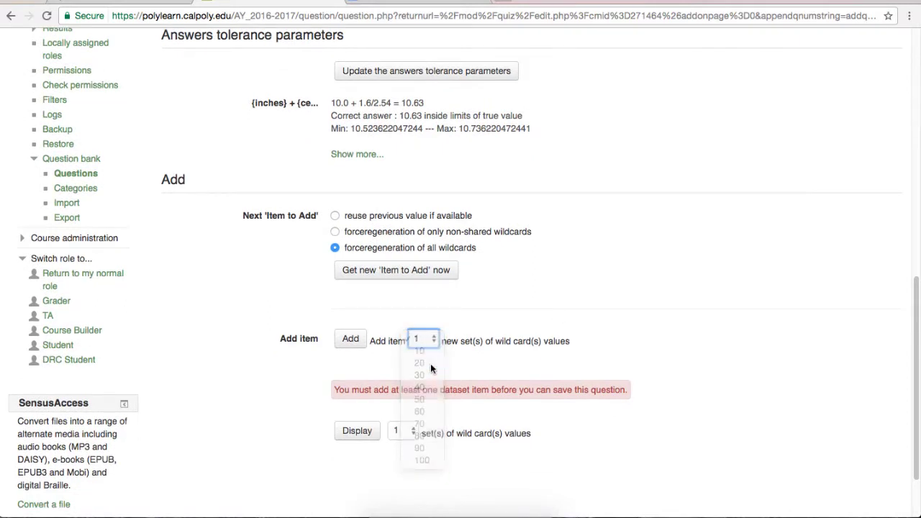
{"action": "left_click", "coordinate": [346, 347]}
Step: Display all 20 wildcard sets and review their computed answers, e.g. Set 1's 30.38
{"action": "scroll", "coordinate": [379, 323], "scroll_direction": "down", "scroll_amount": 10}
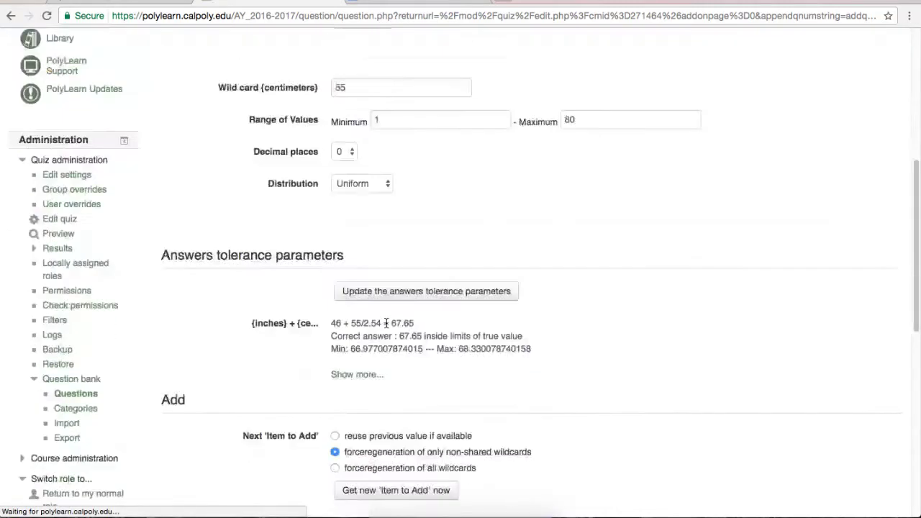
{"action": "left_click", "coordinate": [397, 369]}
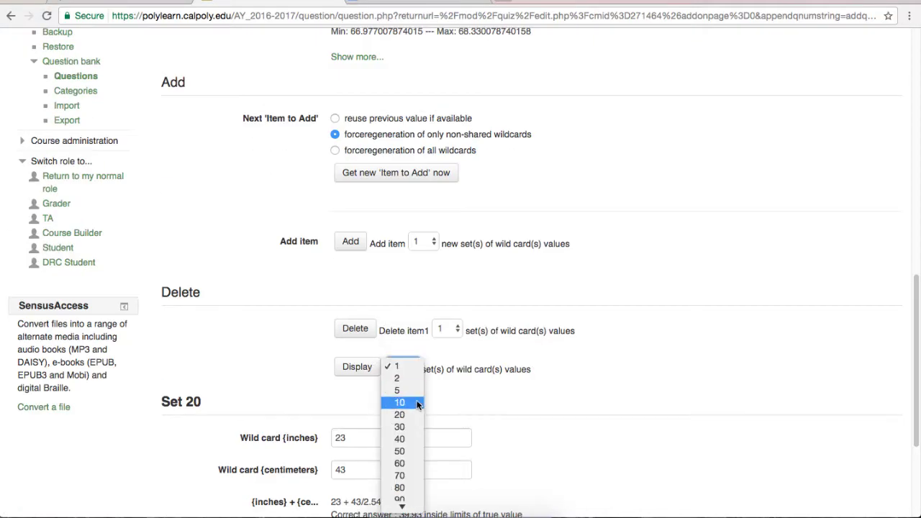
{"action": "left_click", "coordinate": [414, 411]}
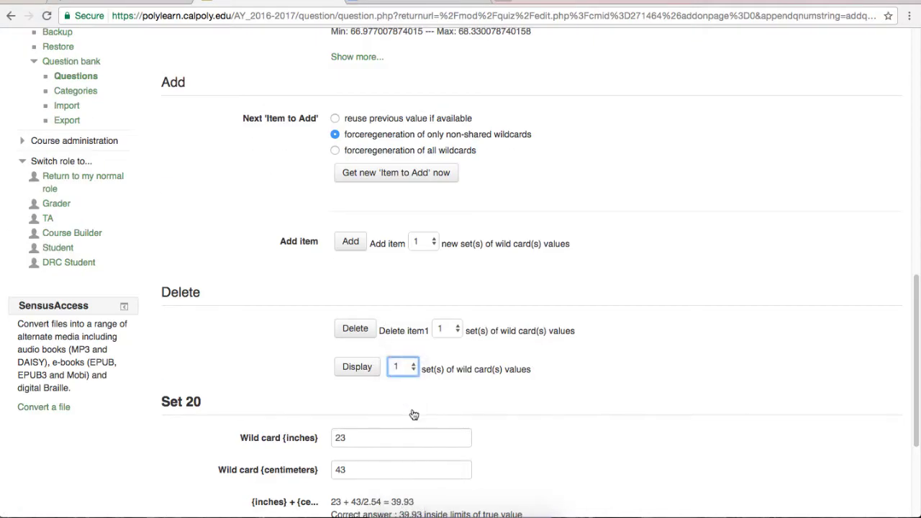
{"action": "left_click", "coordinate": [356, 368]}
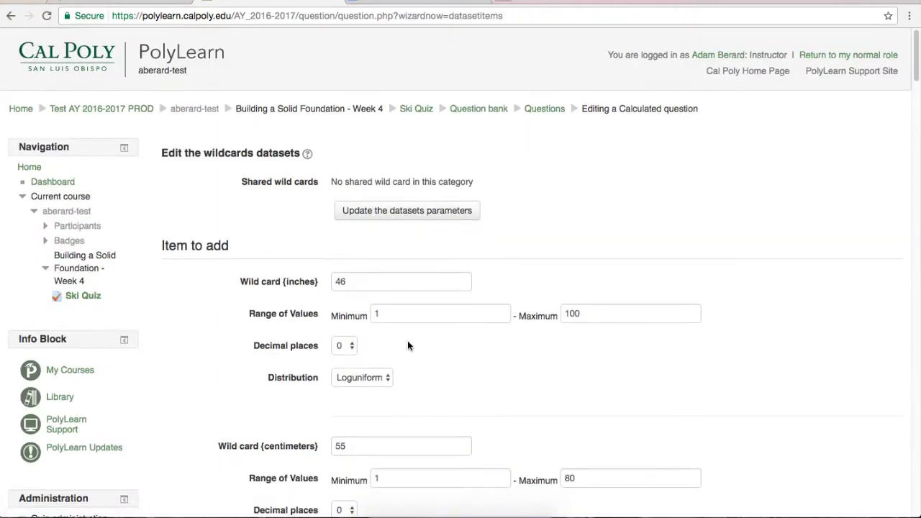
{"action": "scroll", "coordinate": [407, 341], "scroll_direction": "down", "scroll_amount": 7}
{"action": "scroll", "coordinate": [407, 341], "scroll_direction": "down", "scroll_amount": 6}
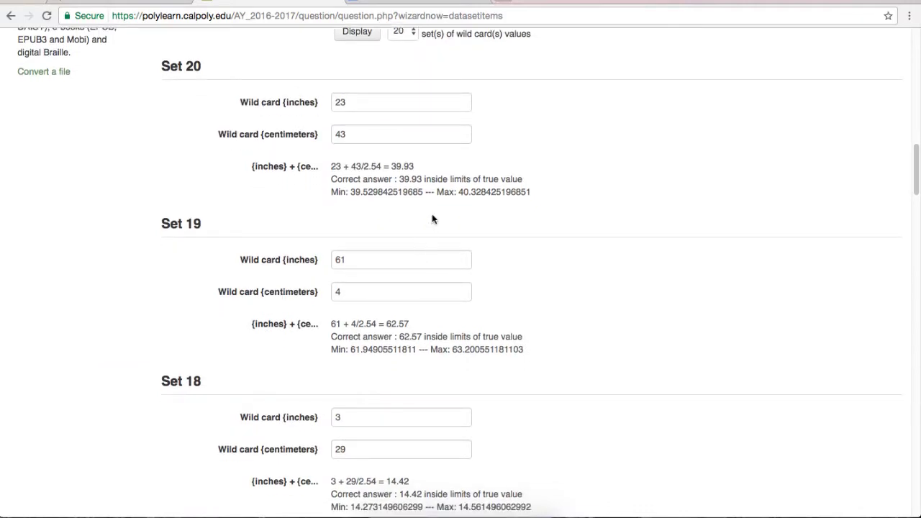
{"action": "scroll", "coordinate": [439, 198], "scroll_direction": "down", "scroll_amount": 1}
{"action": "scroll", "coordinate": [387, 200], "scroll_direction": "up", "scroll_amount": 7}
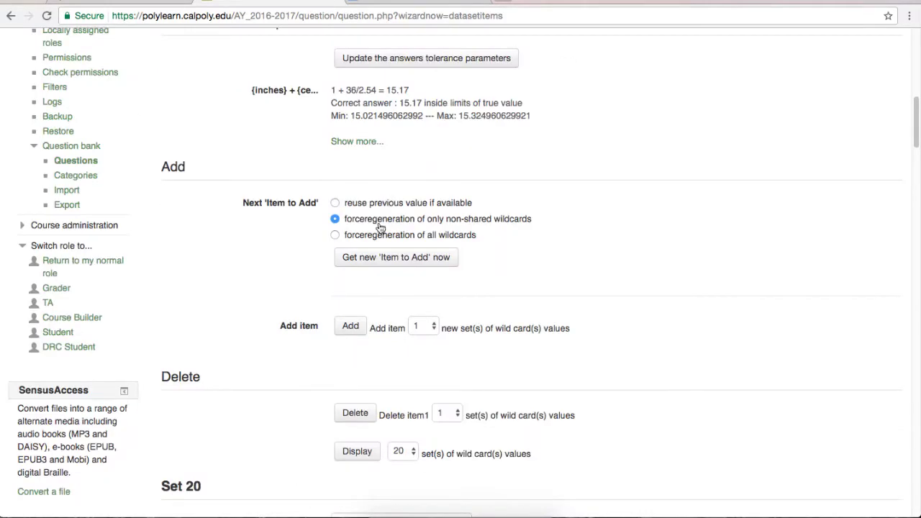
{"action": "scroll", "coordinate": [419, 390], "scroll_direction": "down", "scroll_amount": 11}
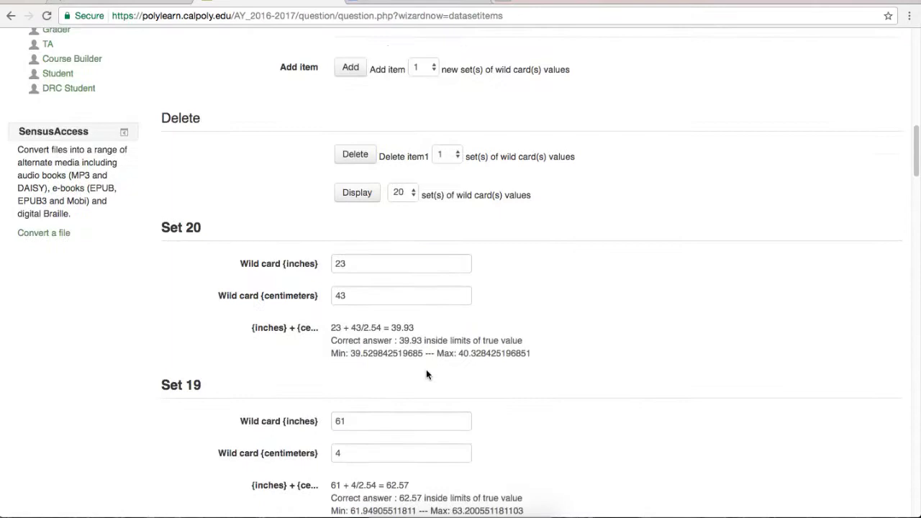
{"action": "scroll", "coordinate": [425, 374], "scroll_direction": "down", "scroll_amount": 20}
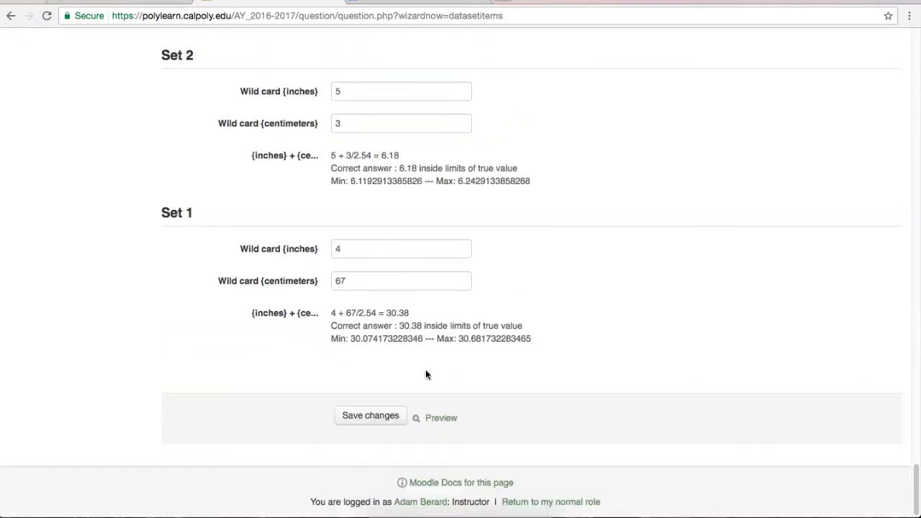
Step: Save Inches and Centimeters as question 8 in the Ski Quiz, then preview it
{"action": "left_click", "coordinate": [382, 421]}
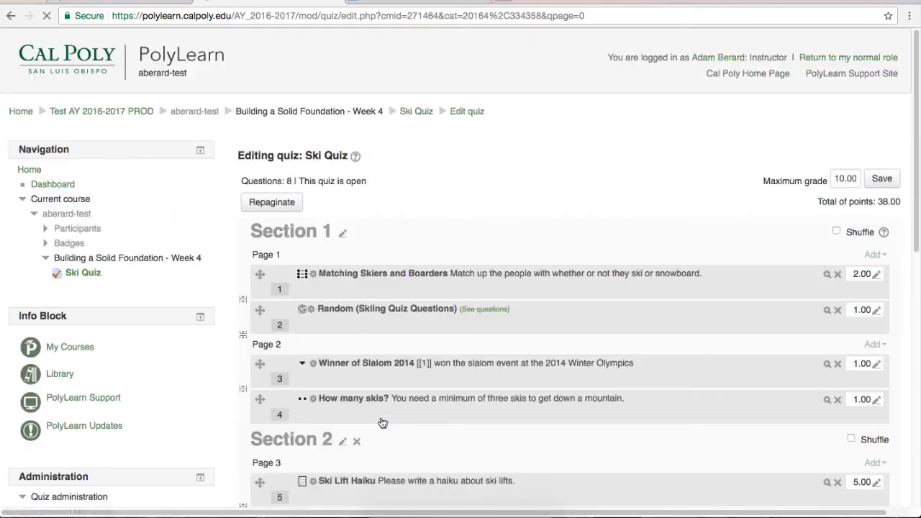
{"action": "scroll", "coordinate": [454, 342], "scroll_direction": "down", "scroll_amount": 3}
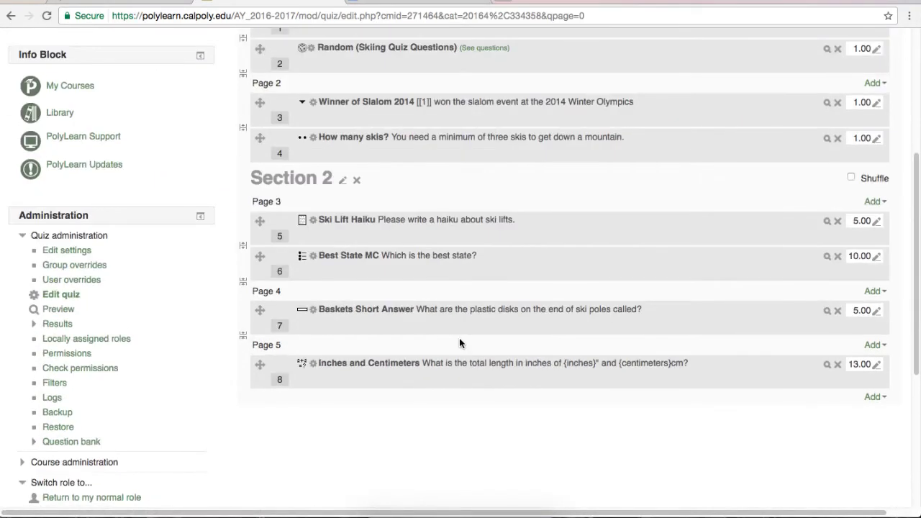
{"action": "left_click", "coordinate": [827, 364]}
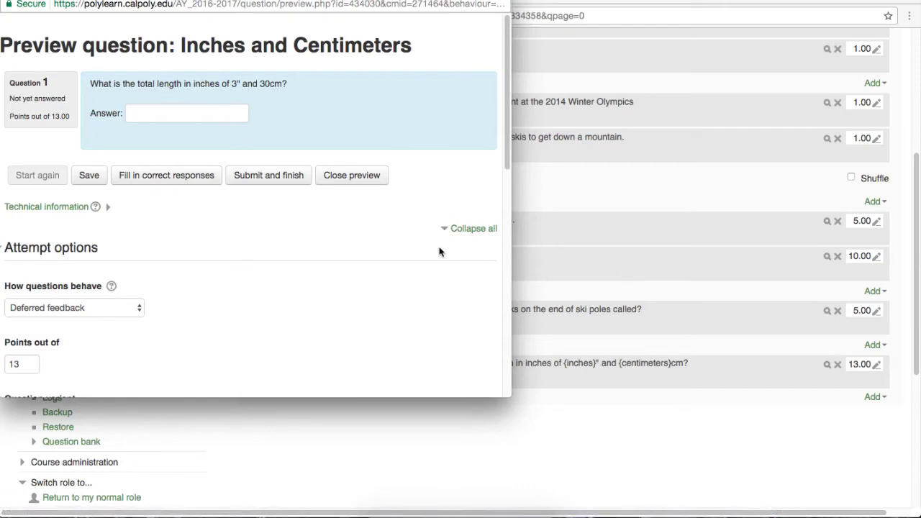
{"action": "key", "text": "super+w"}
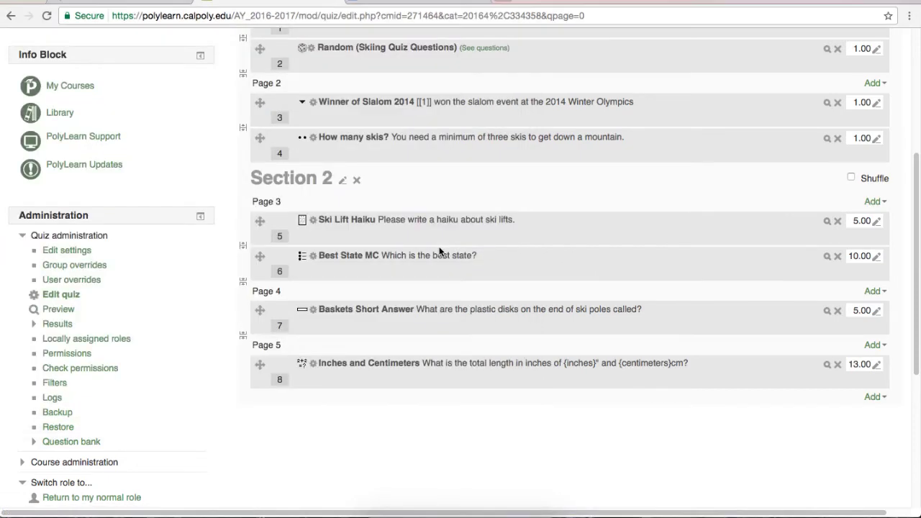
{"action": "scroll", "coordinate": [447, 233], "scroll_direction": "up", "scroll_amount": 4}
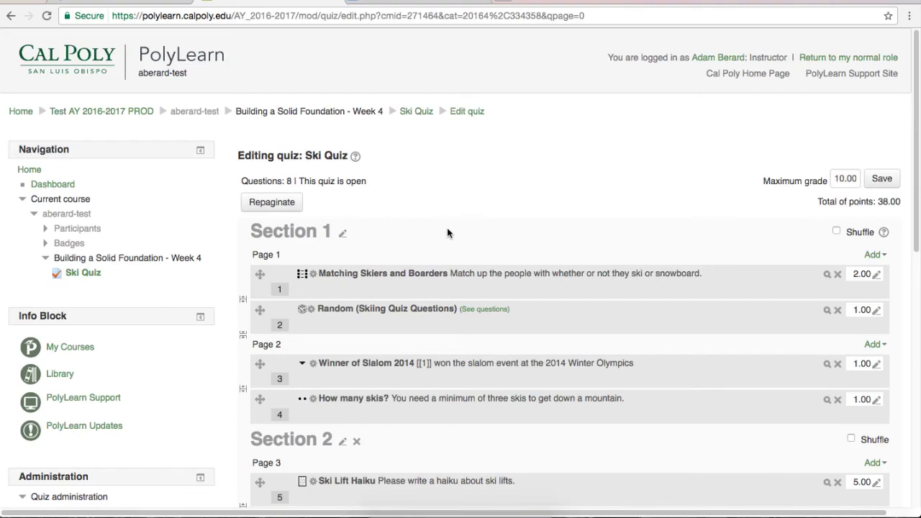